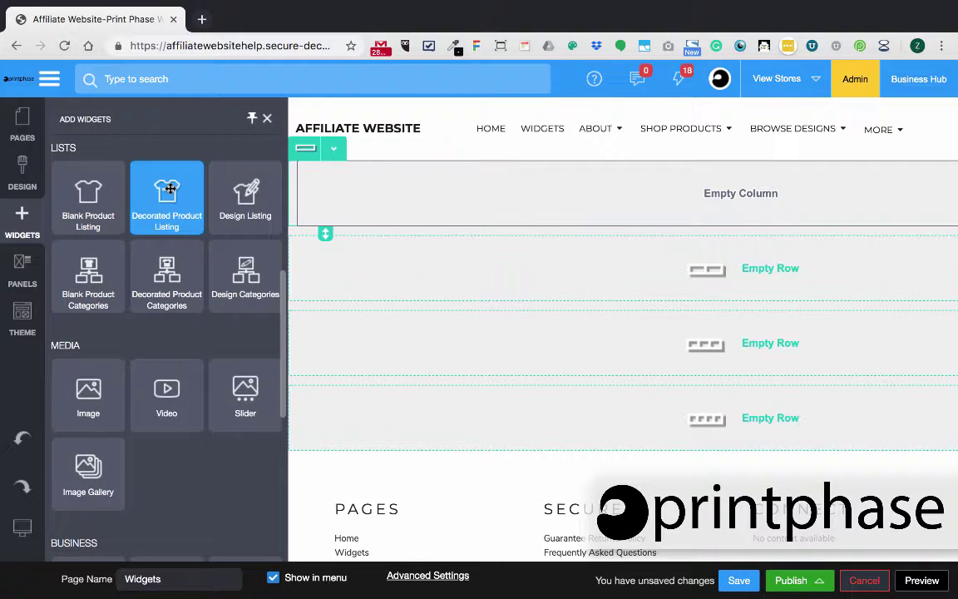
Step: Add a Decorated Product Listing widget to the first empty row and review its category and list display options
drag(170, 189, 361, 190)
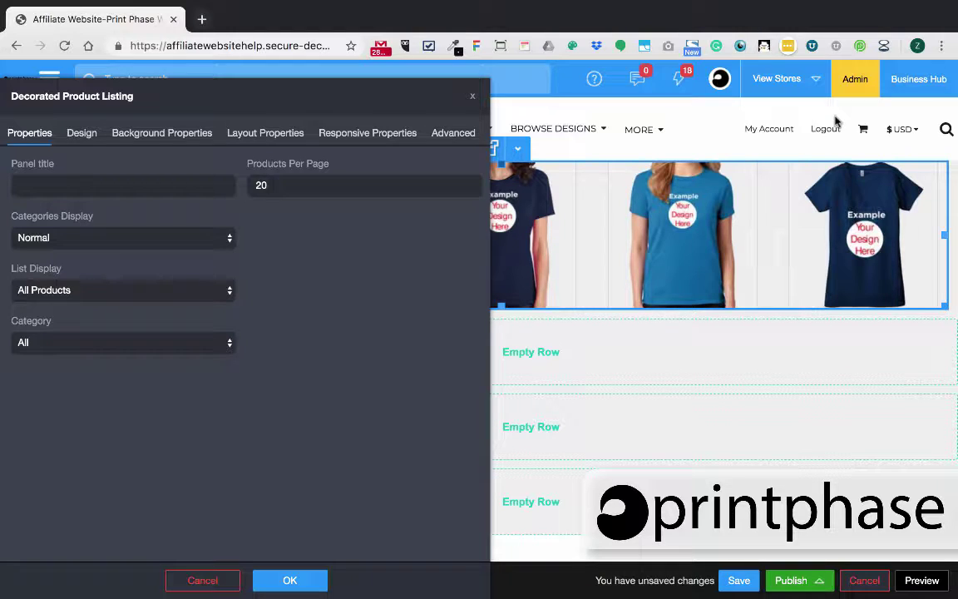
click(184, 344)
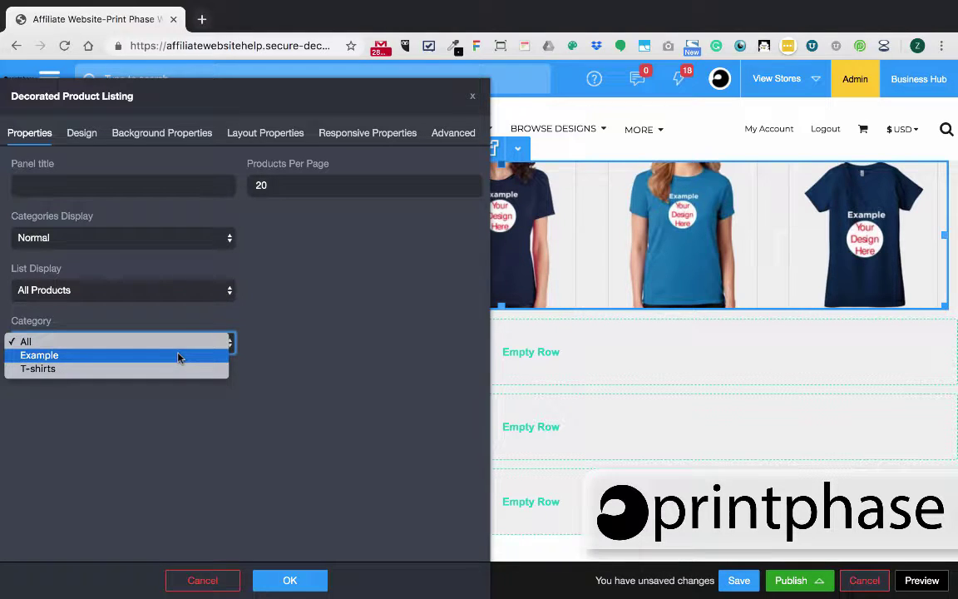
click(260, 305)
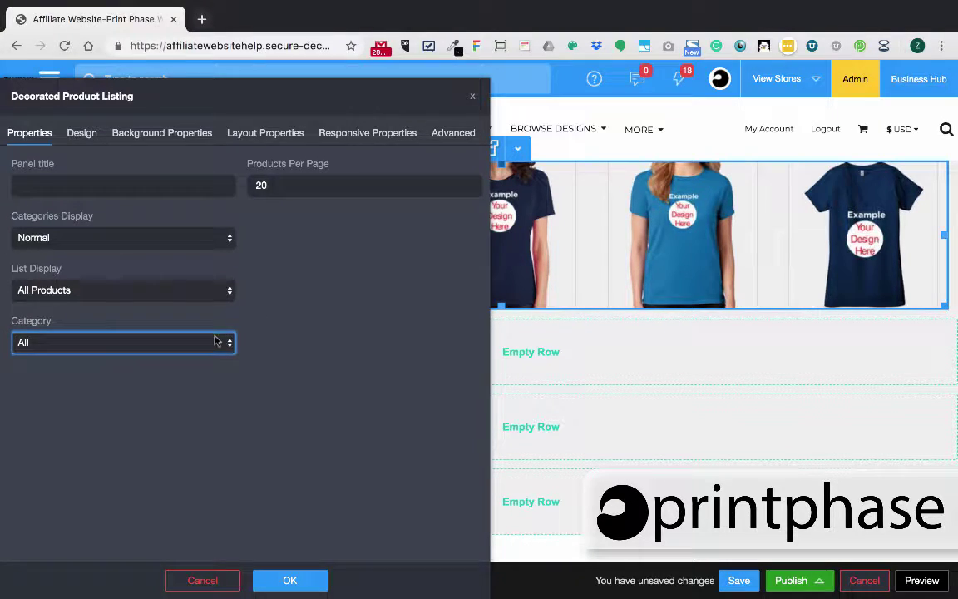
click(198, 299)
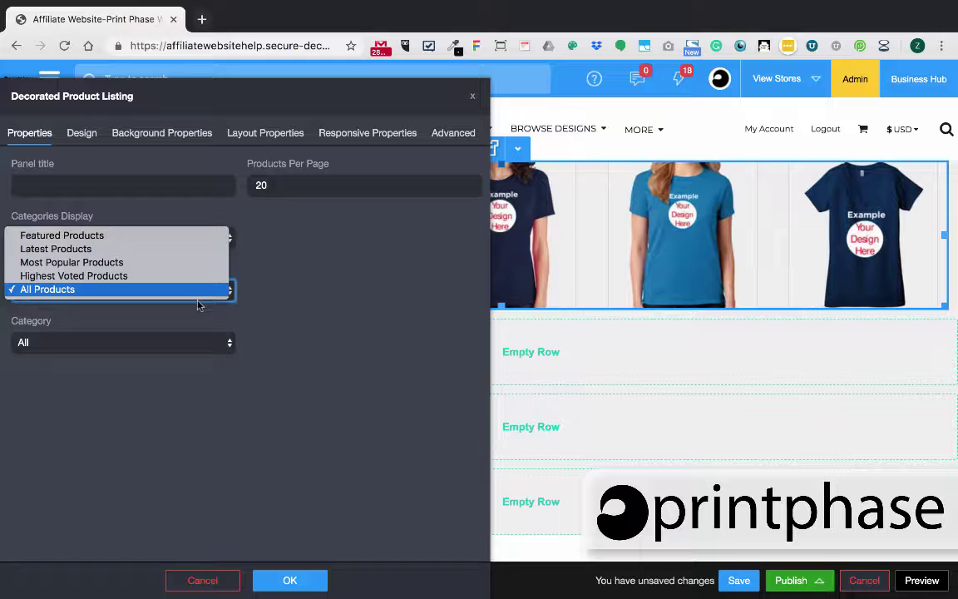
click(329, 337)
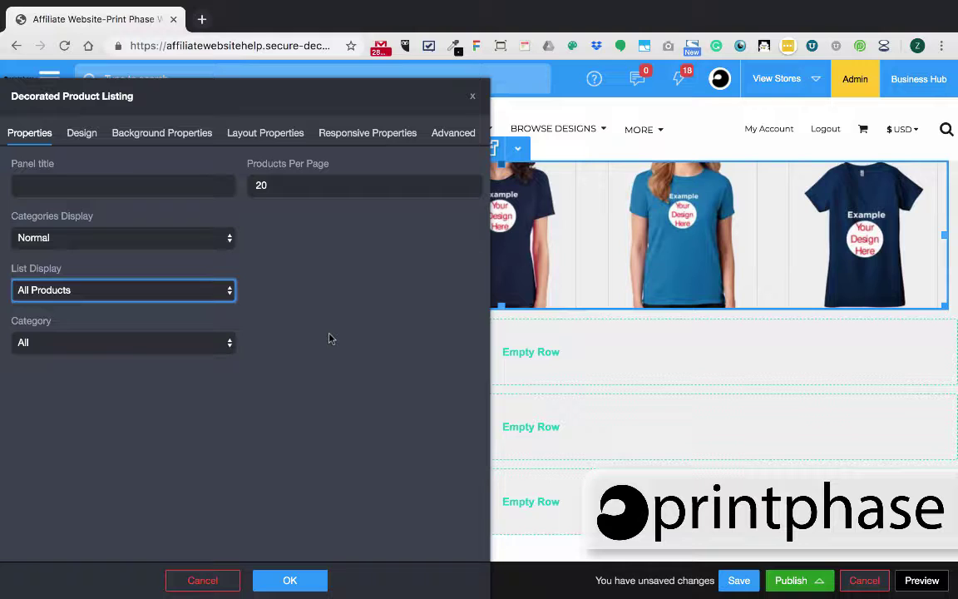
Step: Try the Display Categories as Tabs option and view the settings for adding a tab, then restore the categories display to Normal
click(101, 241)
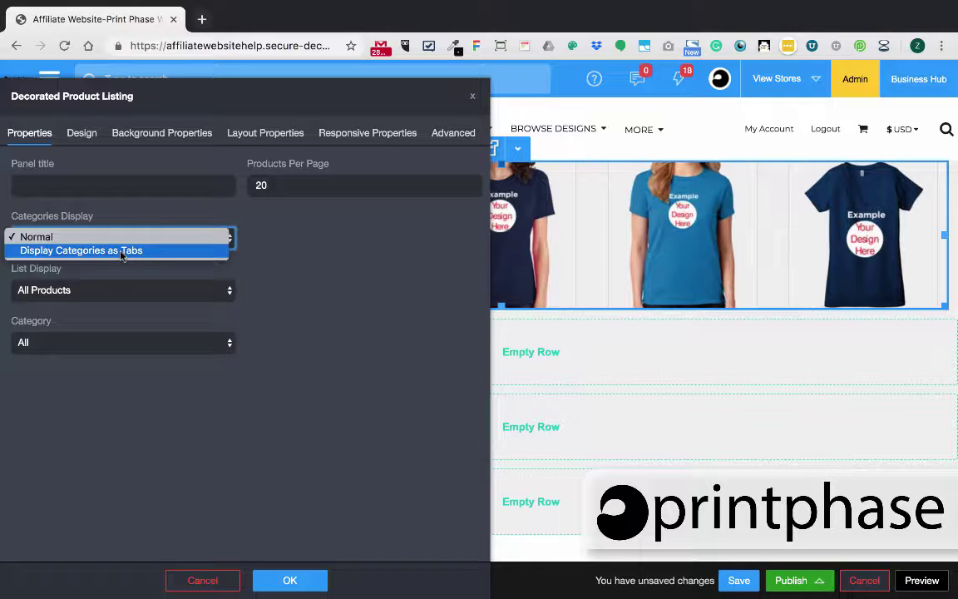
click(121, 250)
drag(286, 92, 727, 111)
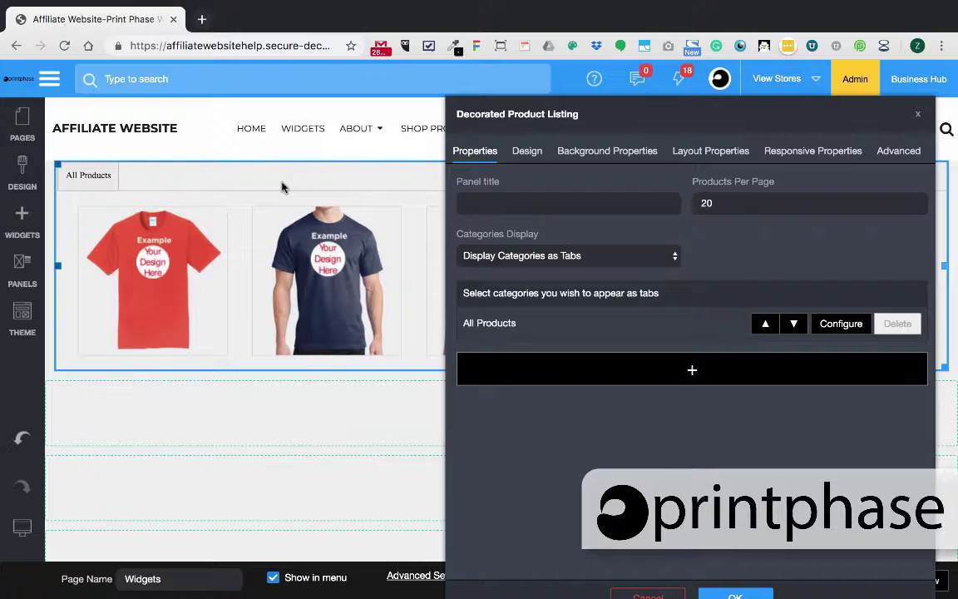
click(609, 380)
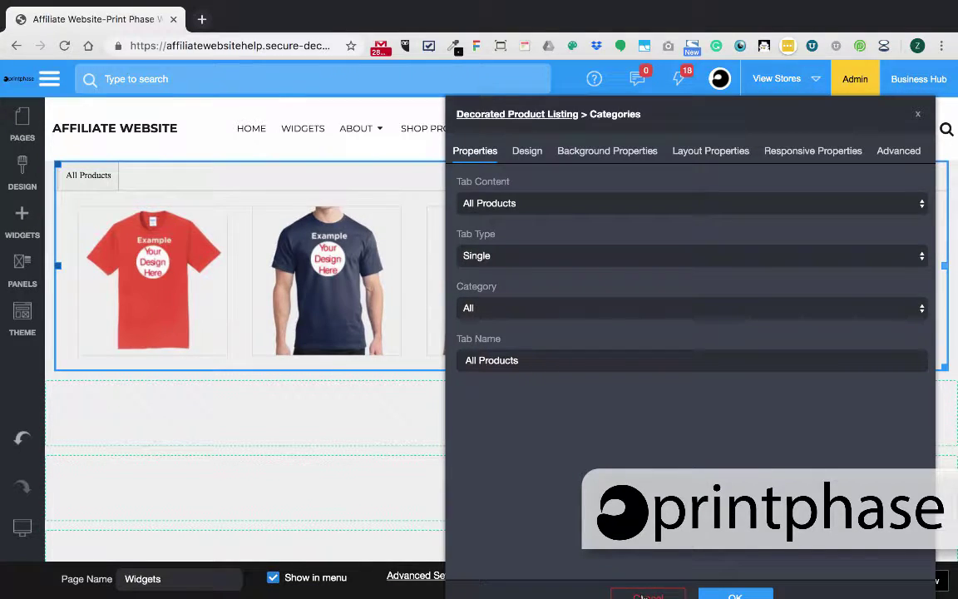
click(647, 596)
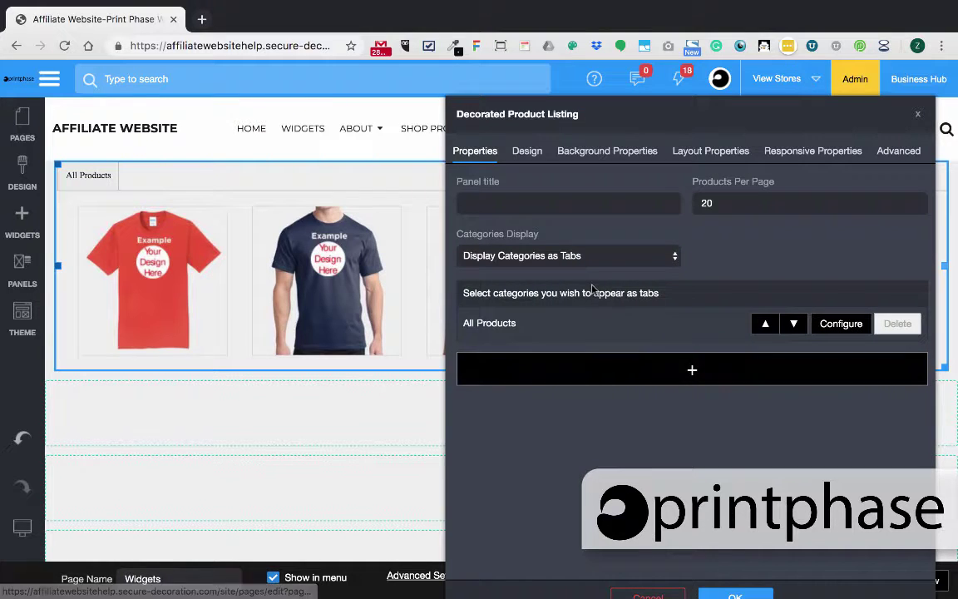
click(539, 255)
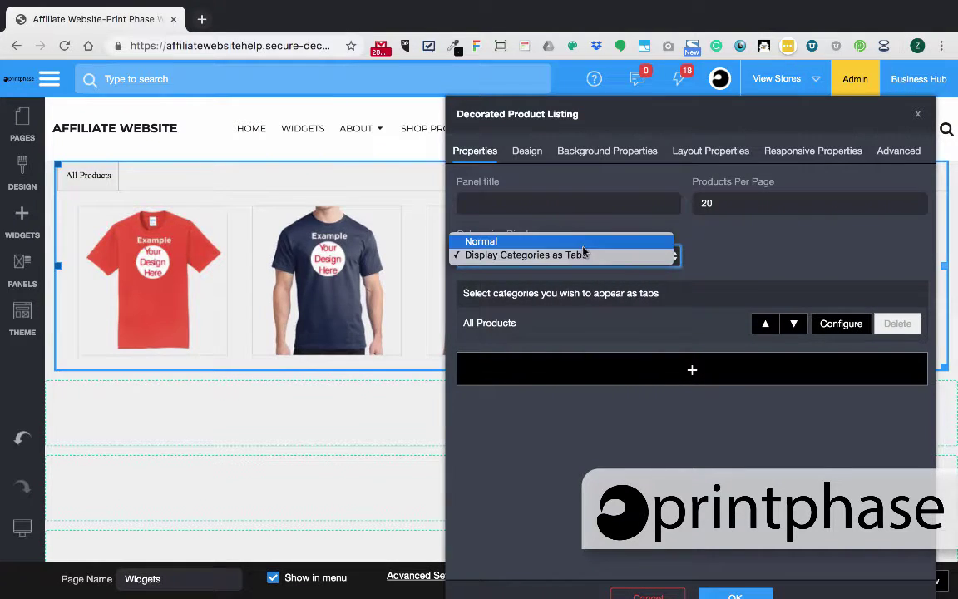
click(583, 244)
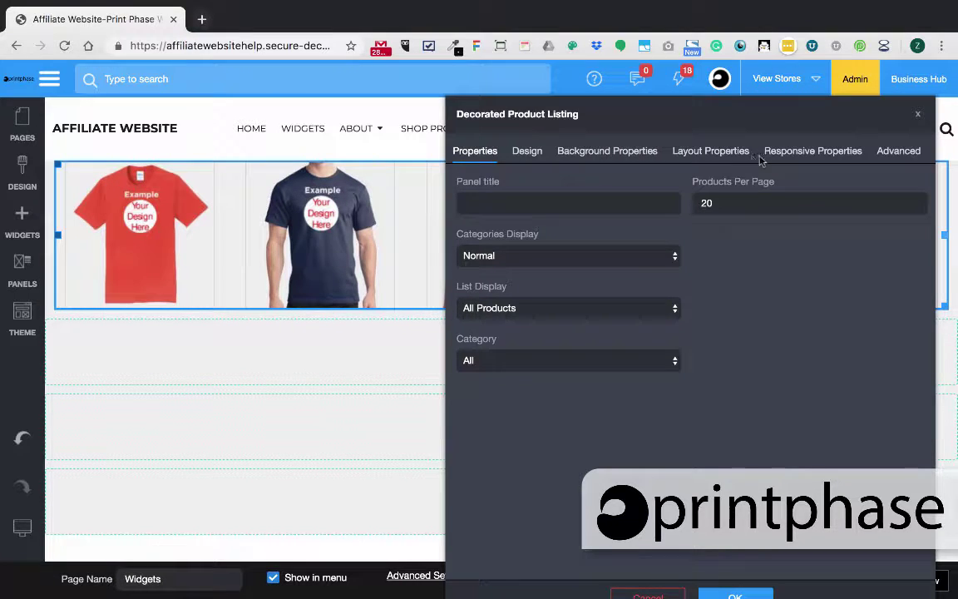
Step: Expand the listing's spacing settings and narrow the product listing to a little over half the page width
click(705, 158)
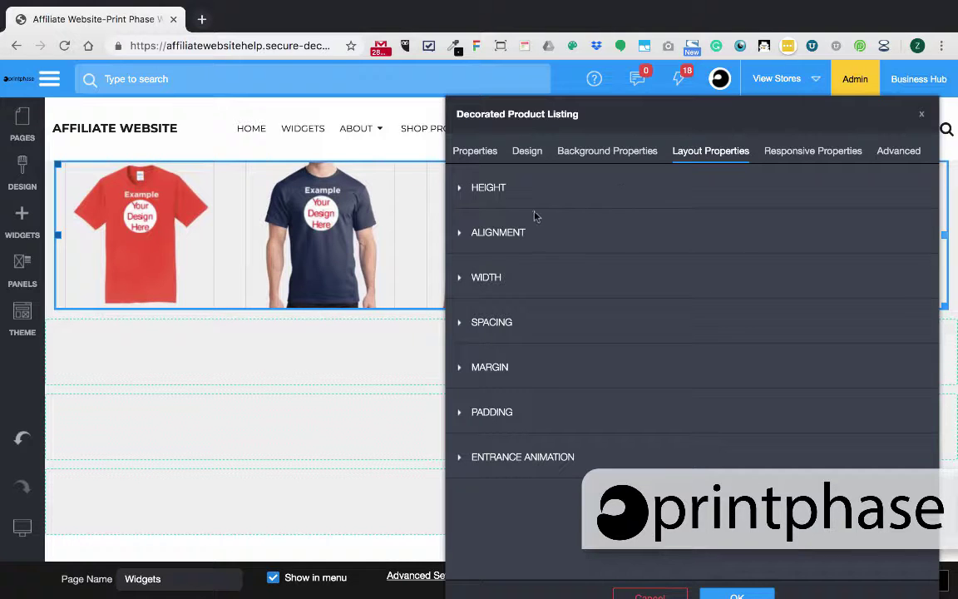
click(489, 323)
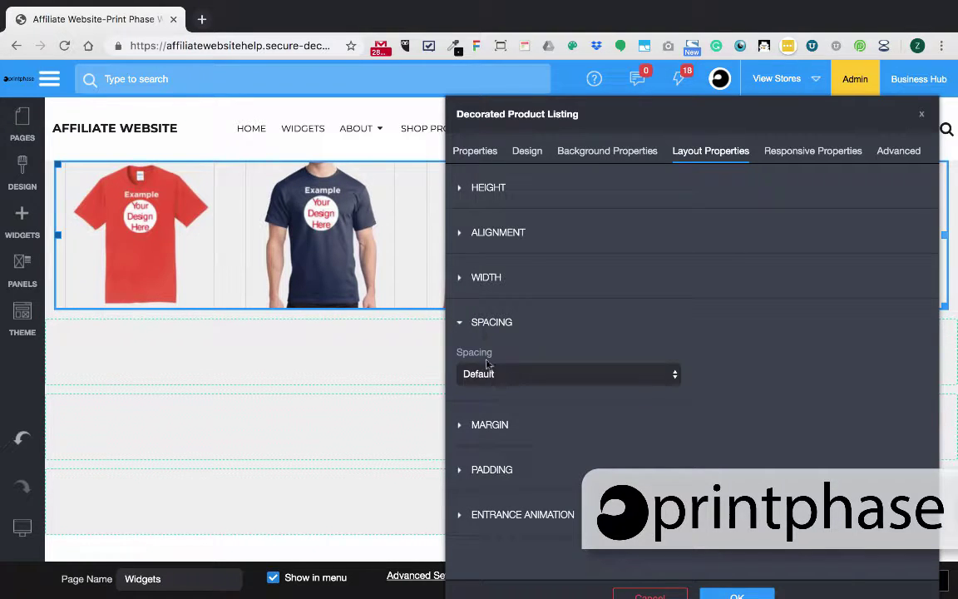
drag(561, 114, 491, 343)
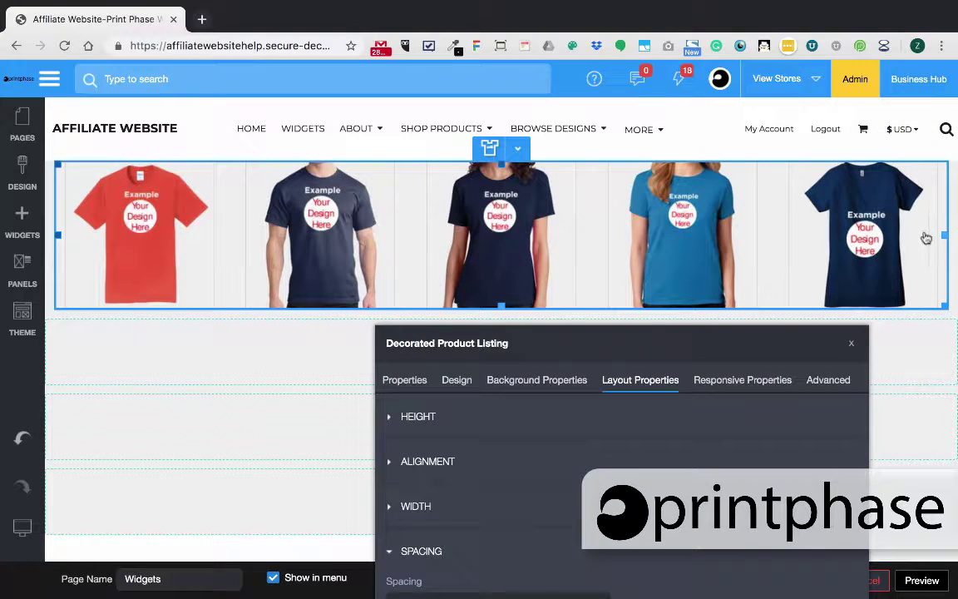
drag(944, 236, 570, 218)
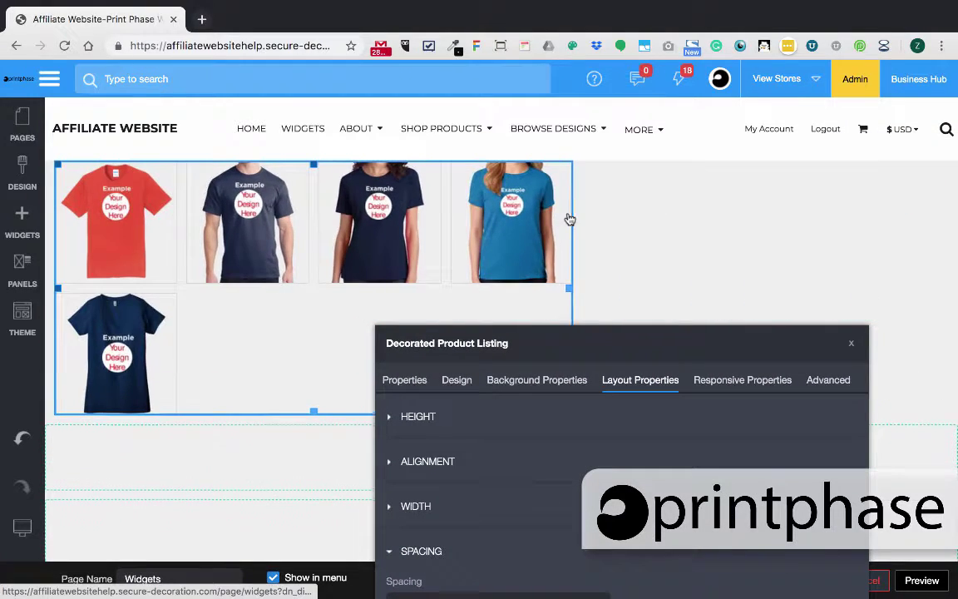
Step: Set the product listing's alignment to Center and widen it so all five shirts fit on one row
drag(651, 329, 779, 160)
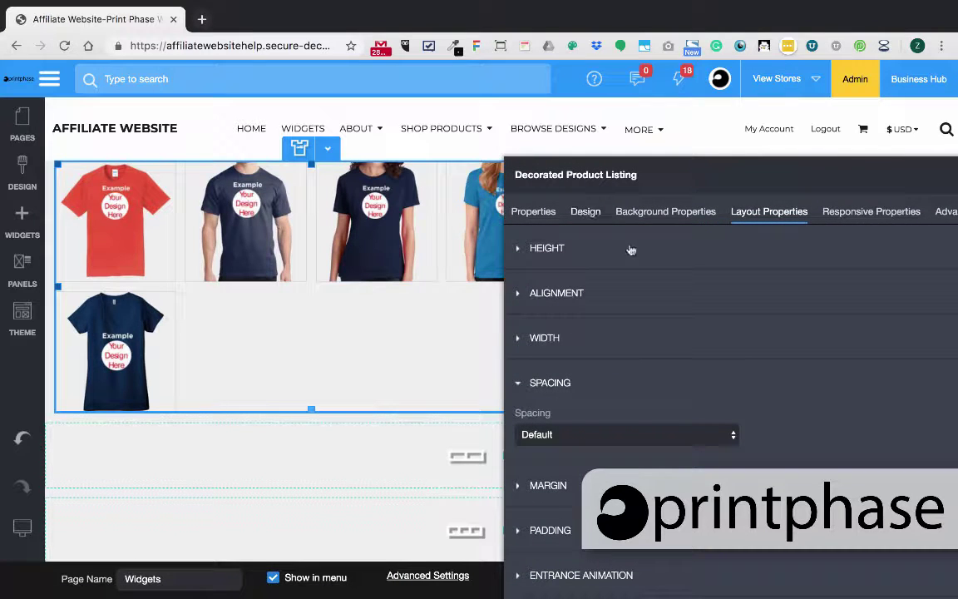
click(549, 299)
click(556, 343)
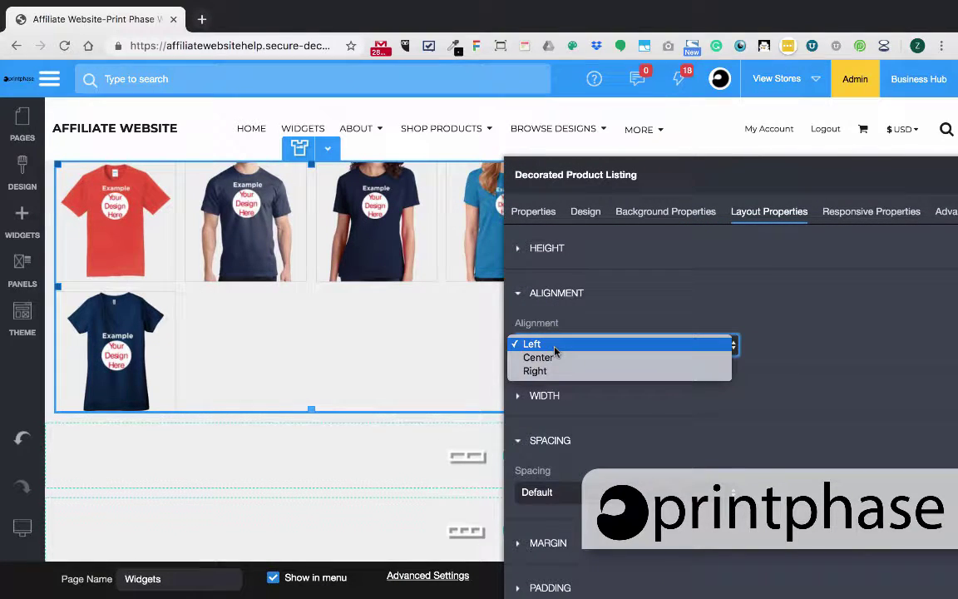
click(556, 357)
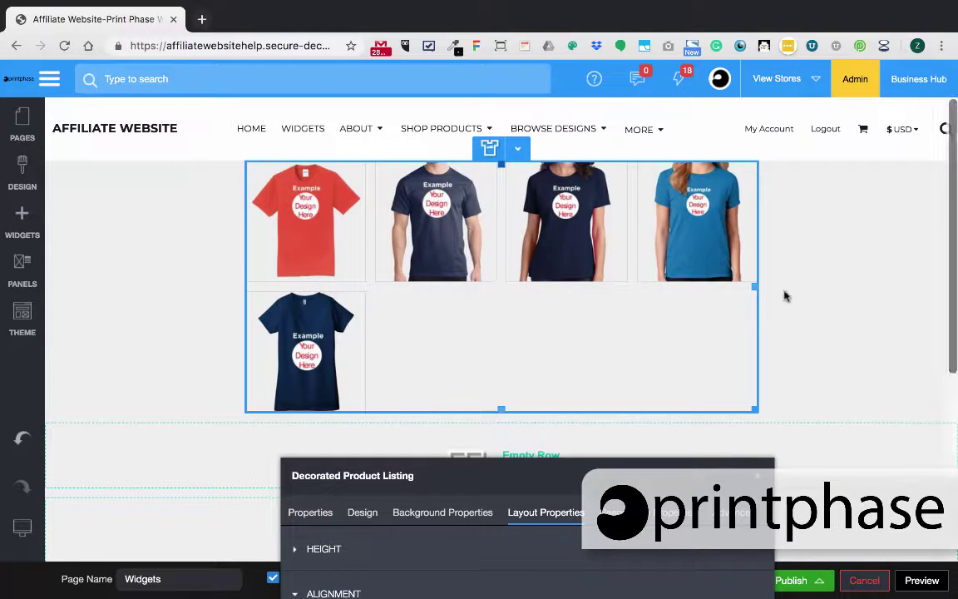
drag(754, 286, 900, 348)
drag(657, 215, 892, 326)
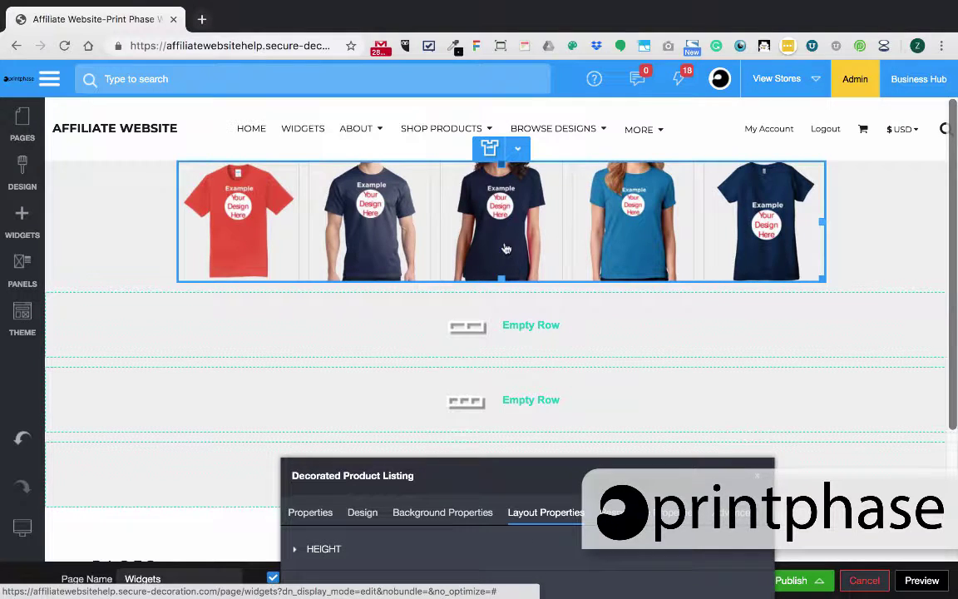
Step: Try X-Large spacing between the products, settle on Large, and apply the listing's settings
drag(567, 495, 786, 62)
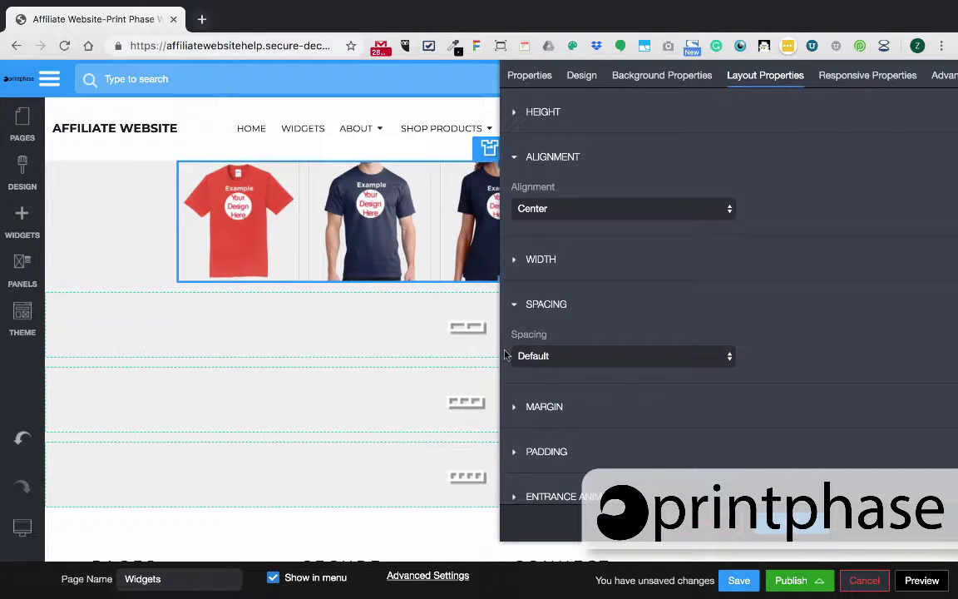
click(547, 357)
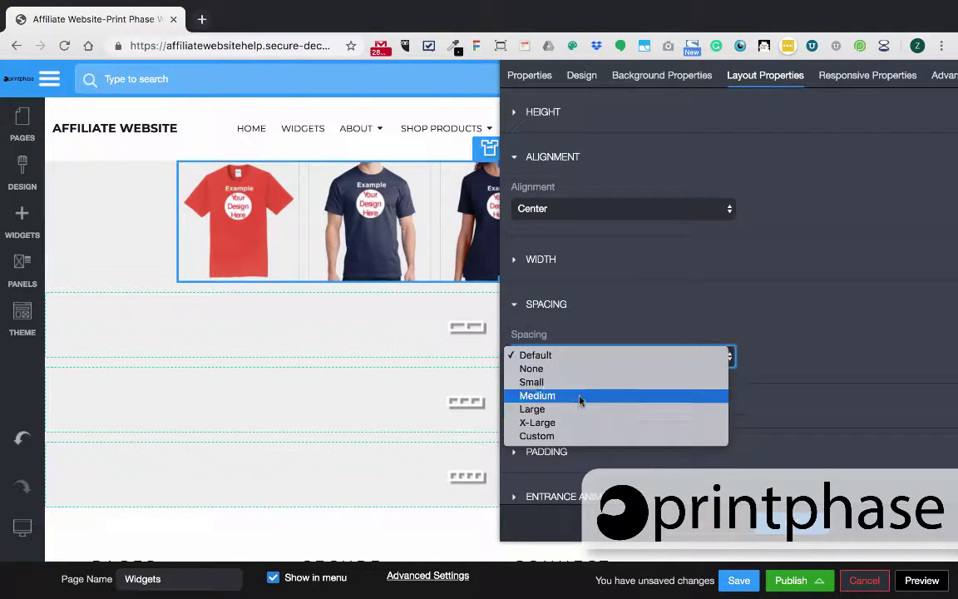
click(581, 423)
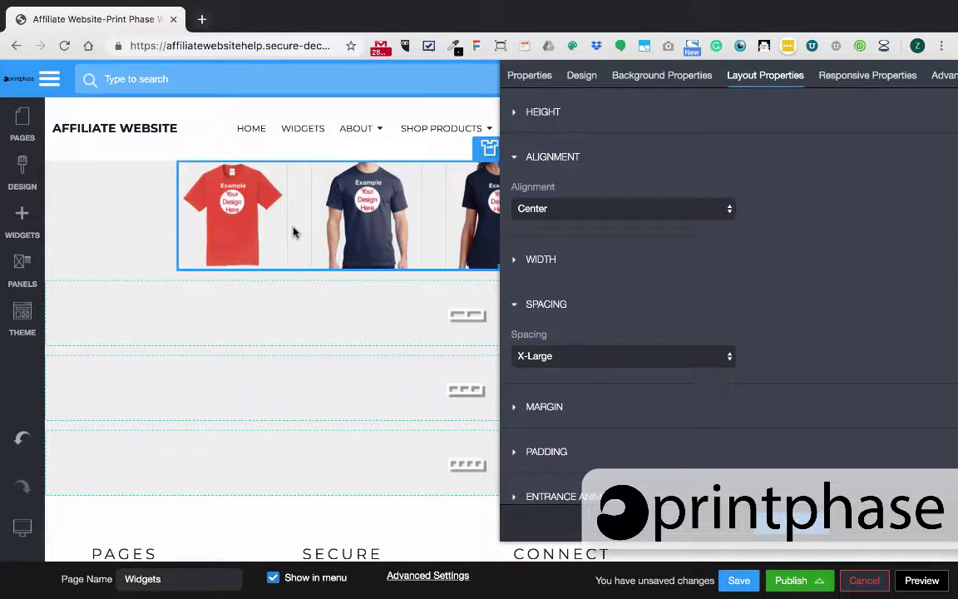
click(556, 358)
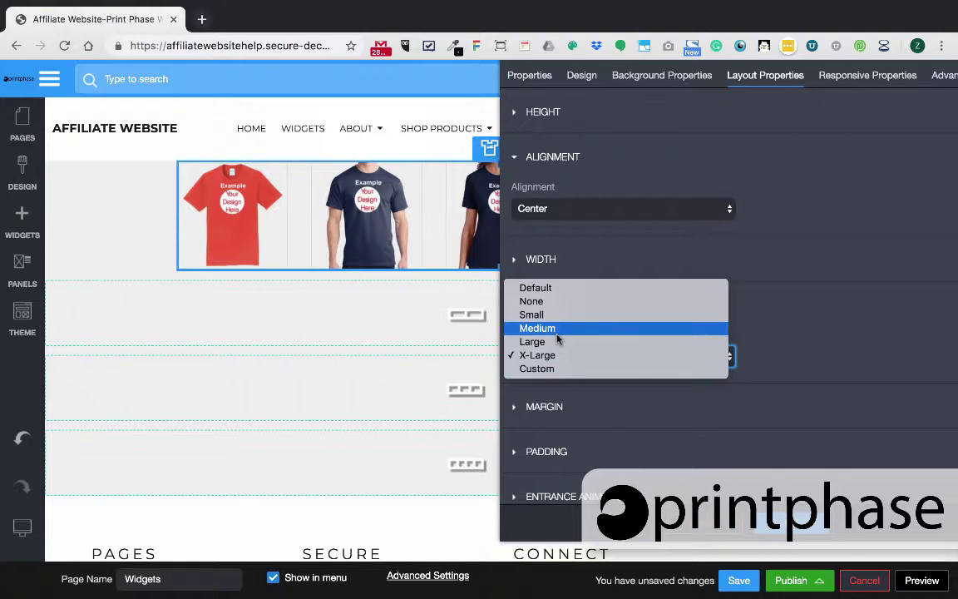
click(557, 341)
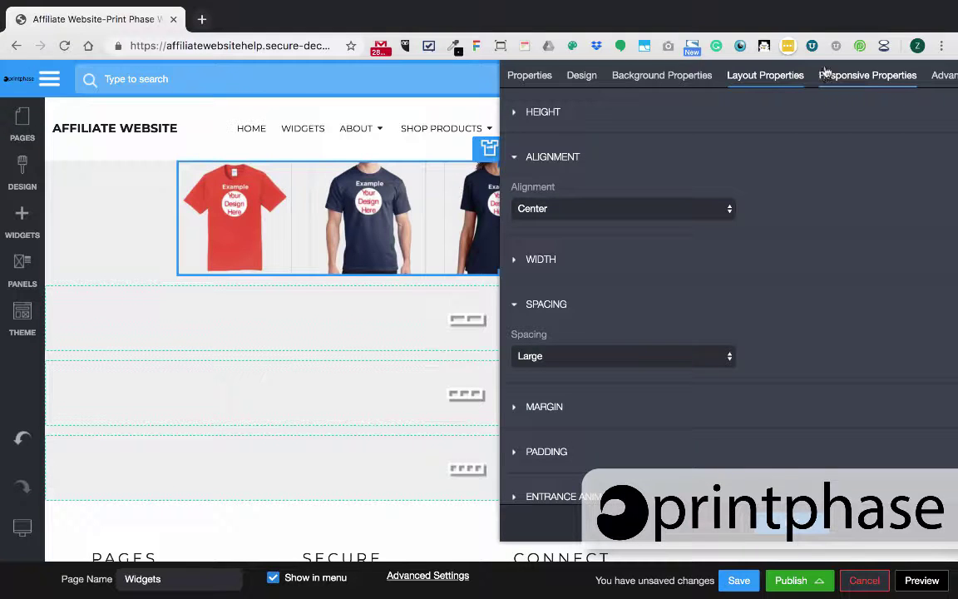
drag(821, 68, 786, 106)
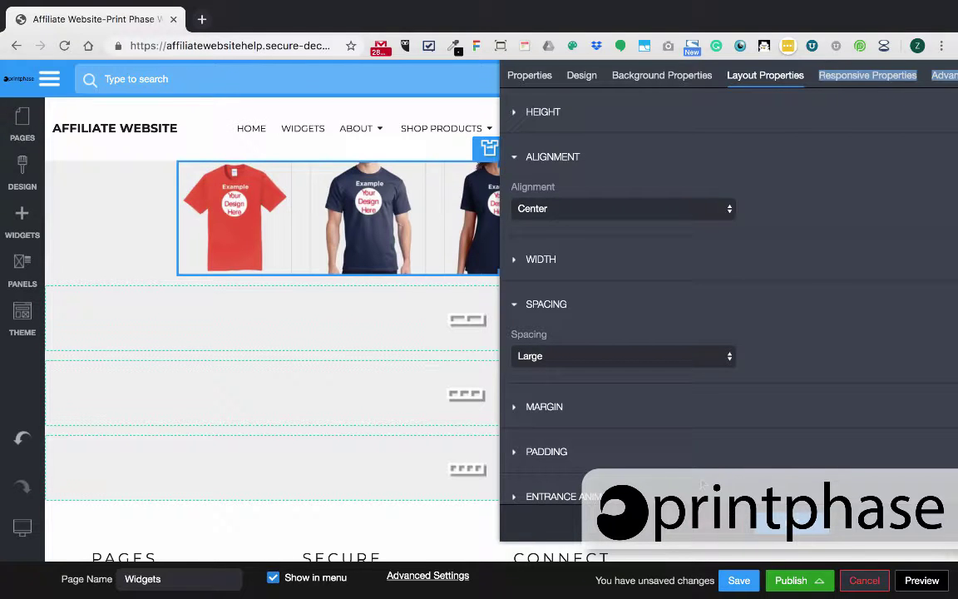
click(782, 524)
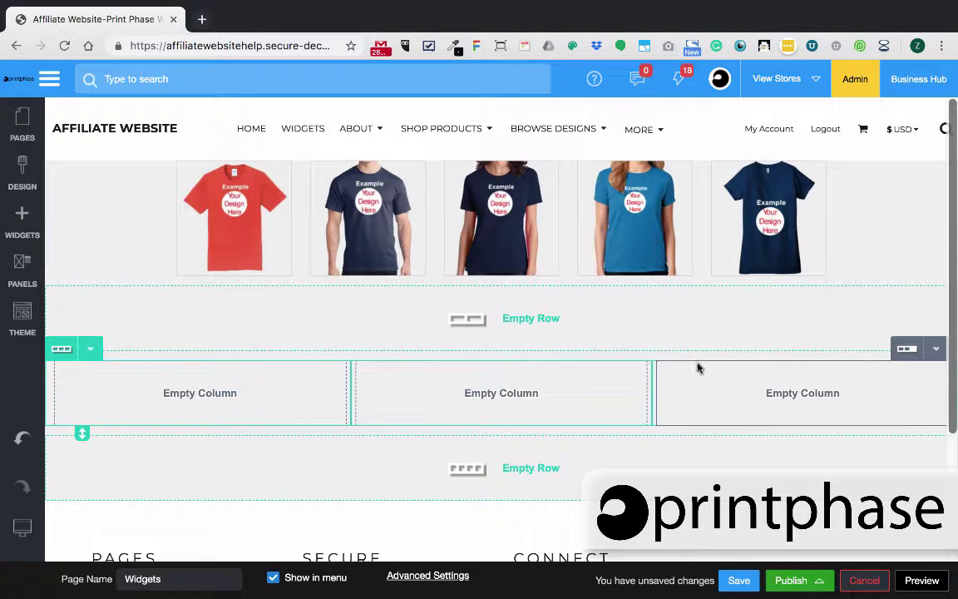
Step: Set the listing's thumbnail size to 250x250 and widen the listing so all five shirts fit on one row
click(502, 207)
click(81, 133)
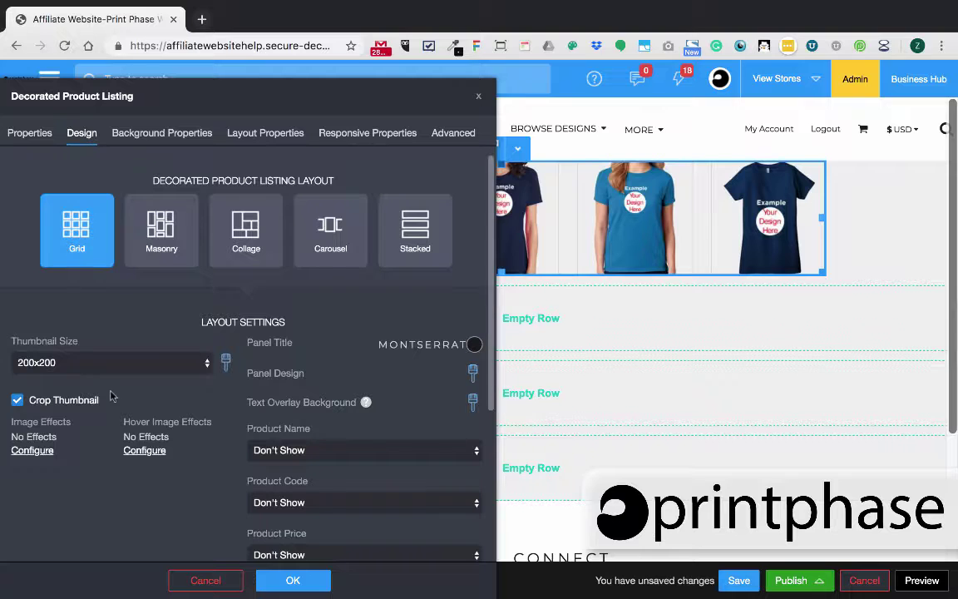
scroll(150, 402, down, 1)
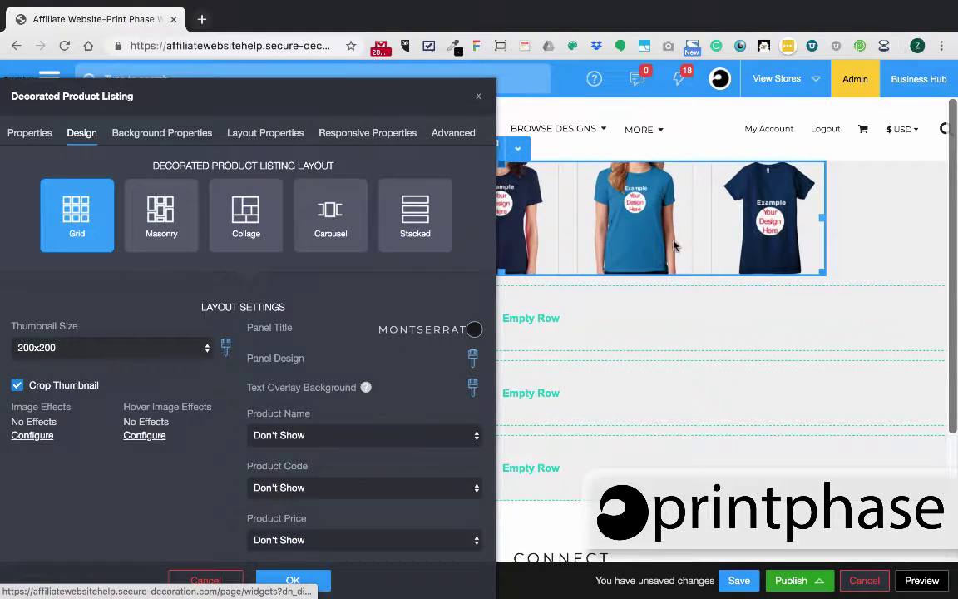
click(111, 349)
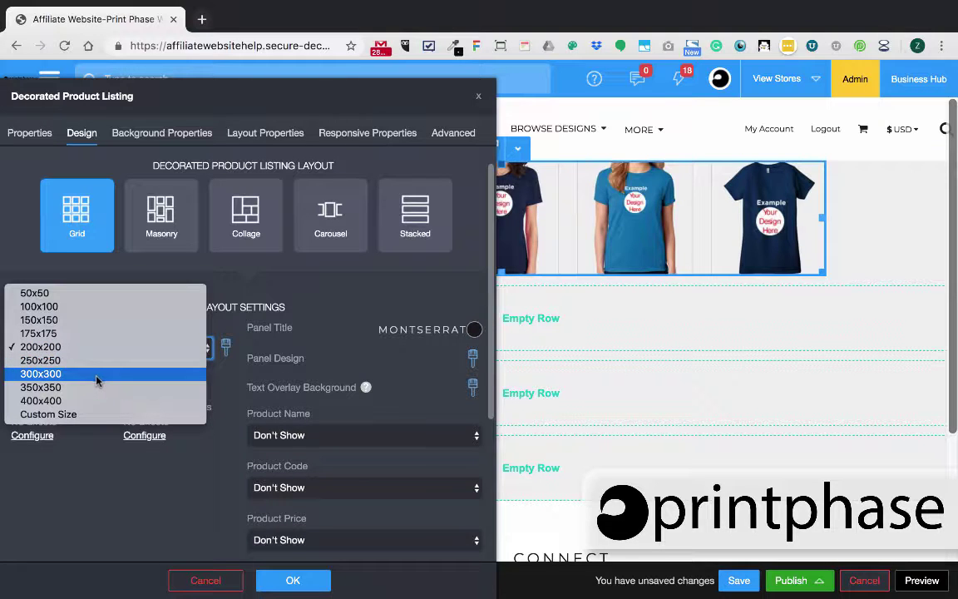
click(92, 360)
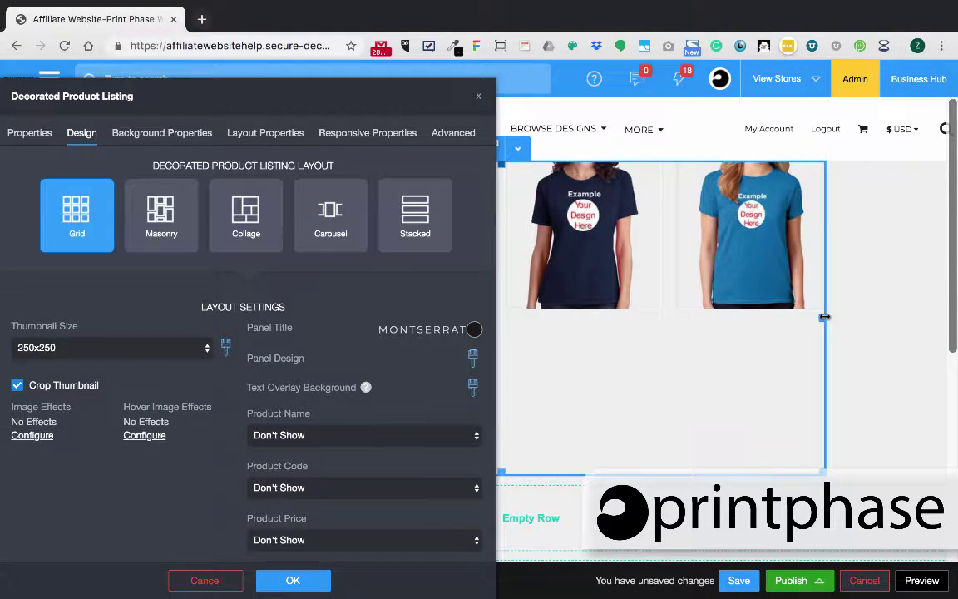
drag(825, 317, 941, 336)
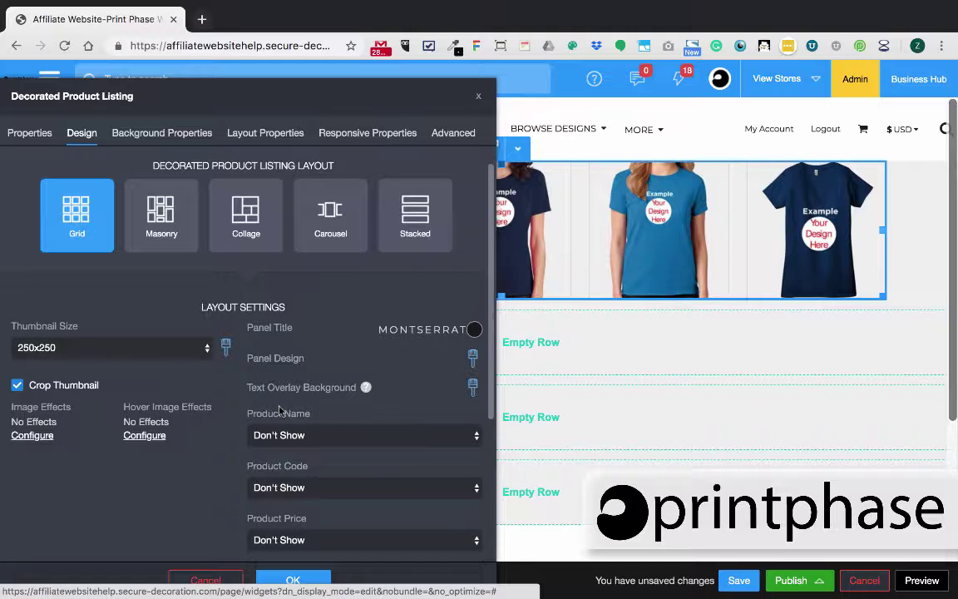
Step: Give the product listing the panel title "Test Panel"
scroll(281, 413, down, 1)
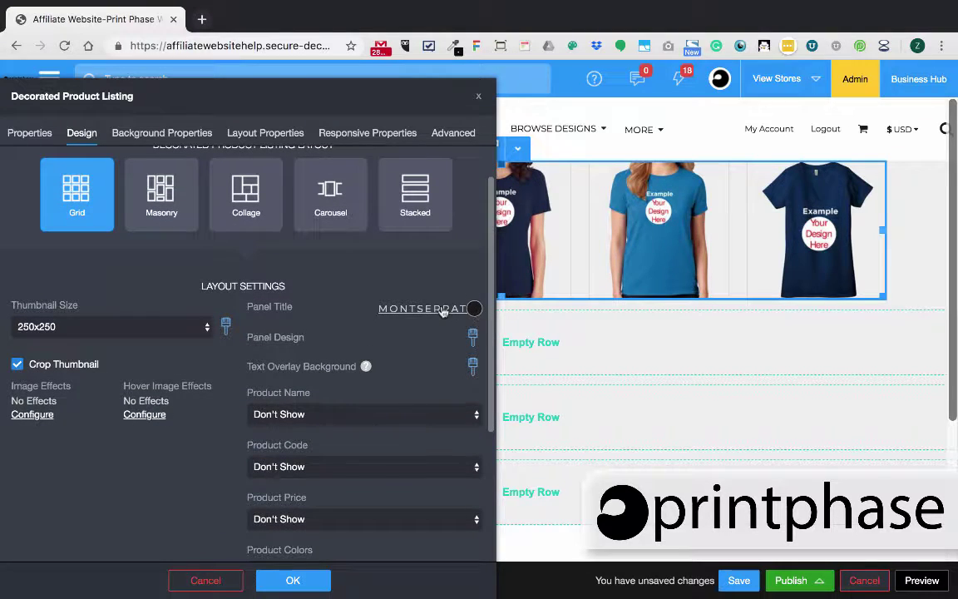
drag(410, 94, 734, 124)
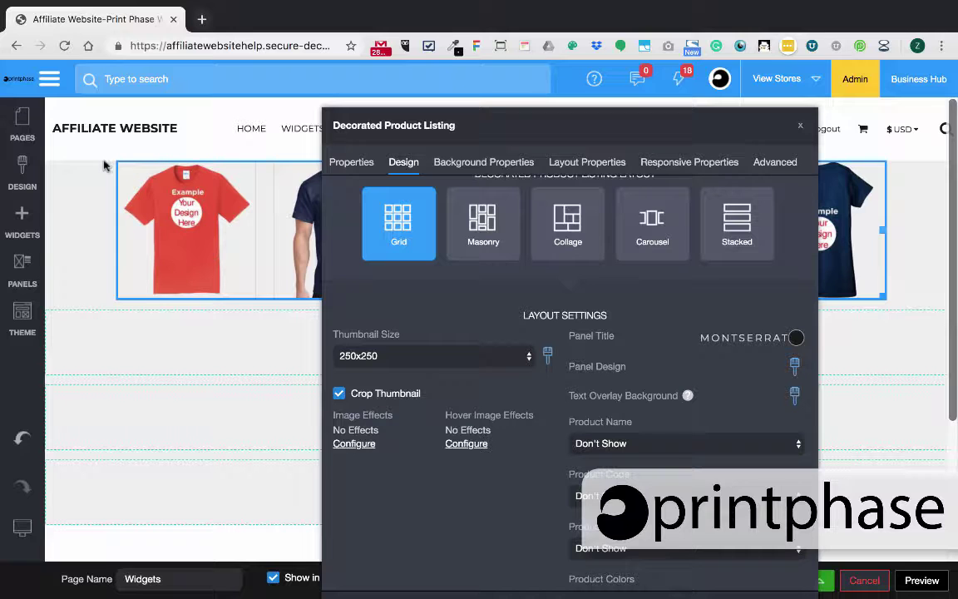
click(412, 218)
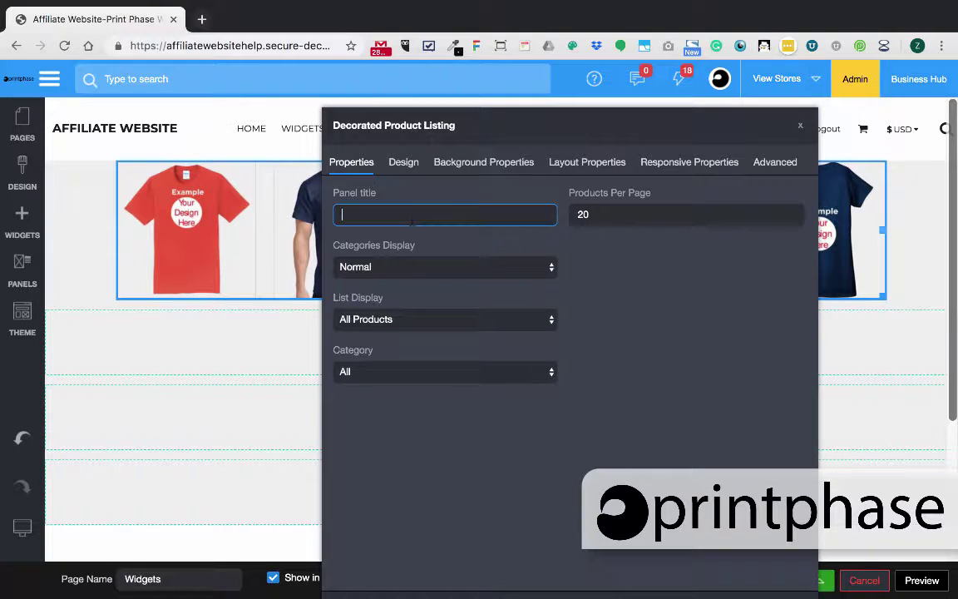
text(Test Panel)
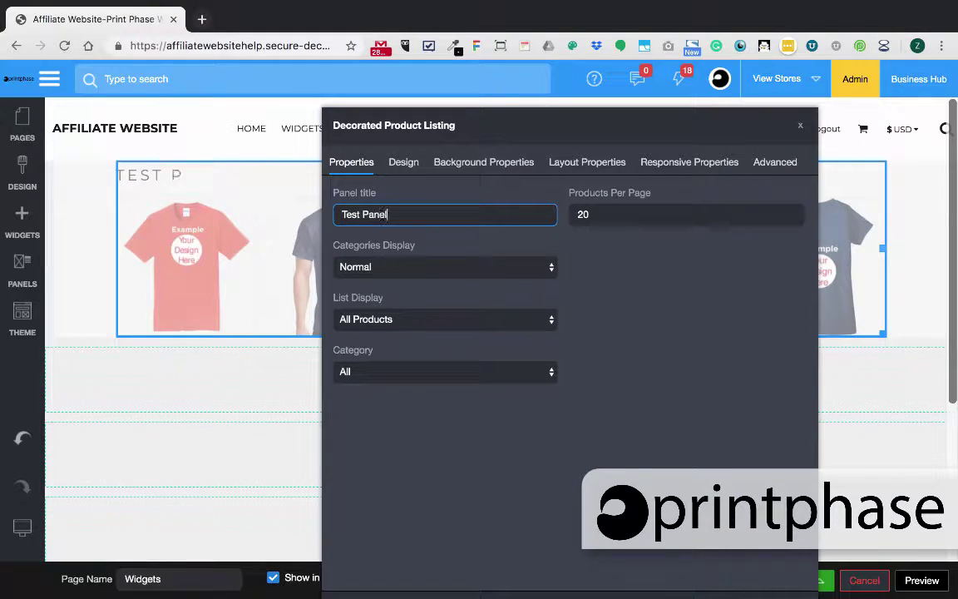
Step: Set the product listing's Product Price to Show Below
click(403, 163)
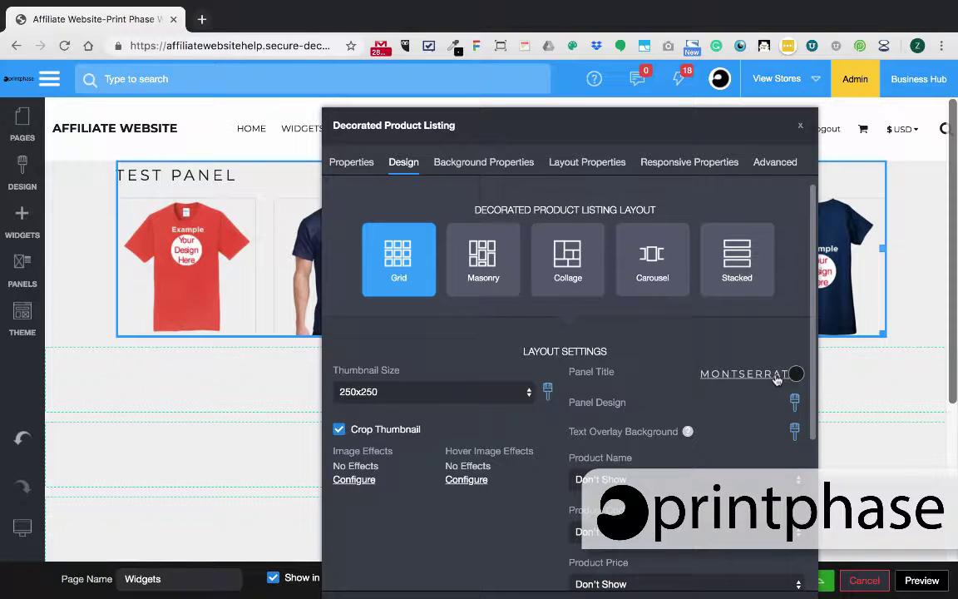
drag(660, 135, 325, 85)
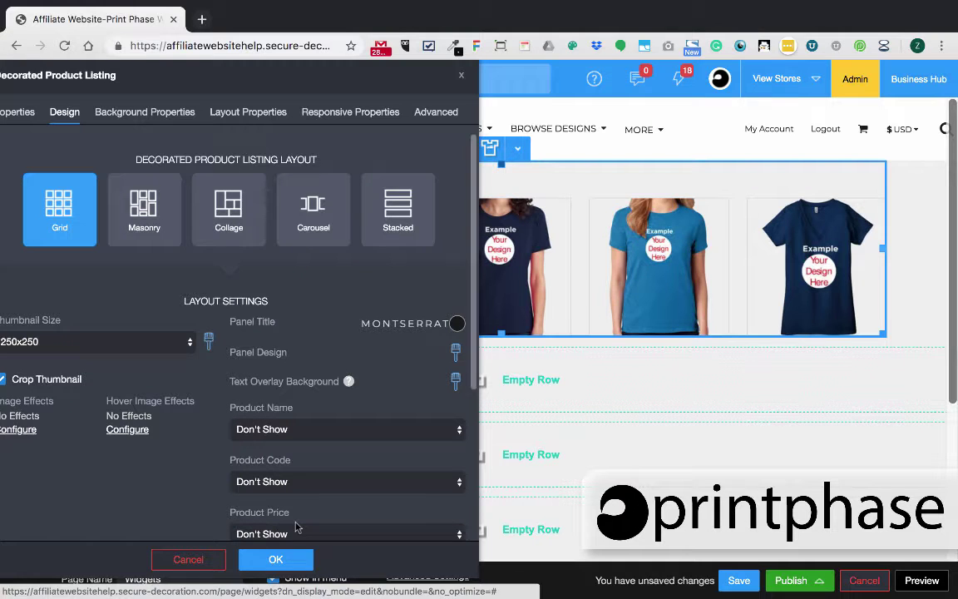
scroll(304, 468, down, 5)
click(310, 314)
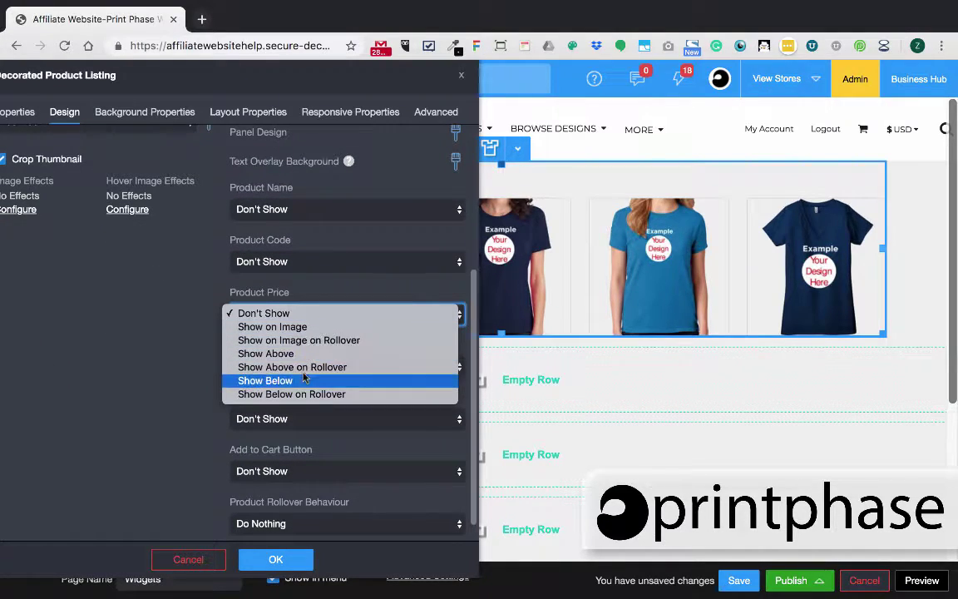
click(275, 380)
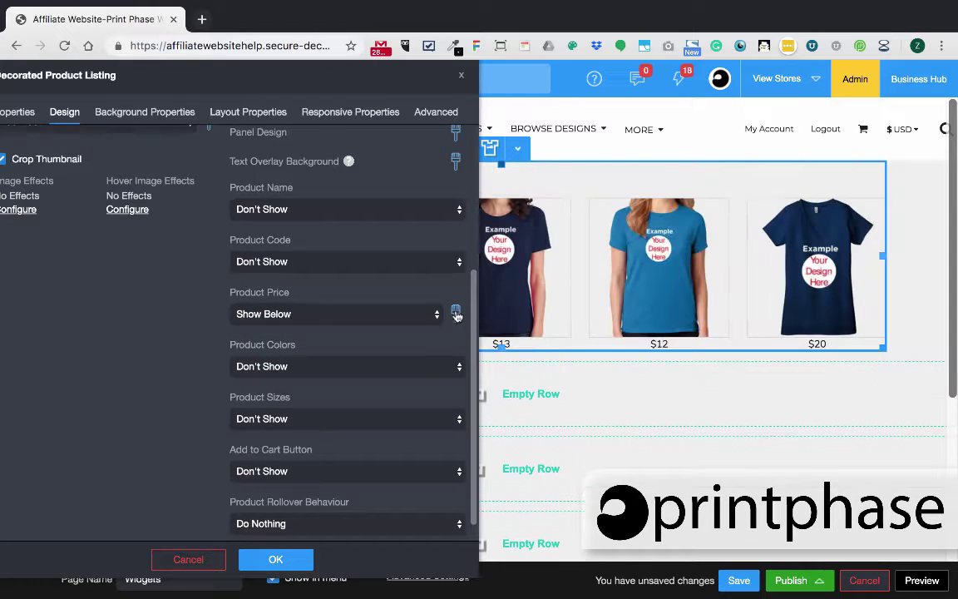
Step: Style the product price text with size 19, weight 800 and line height 1.8
click(456, 313)
mouse_move(261, 242)
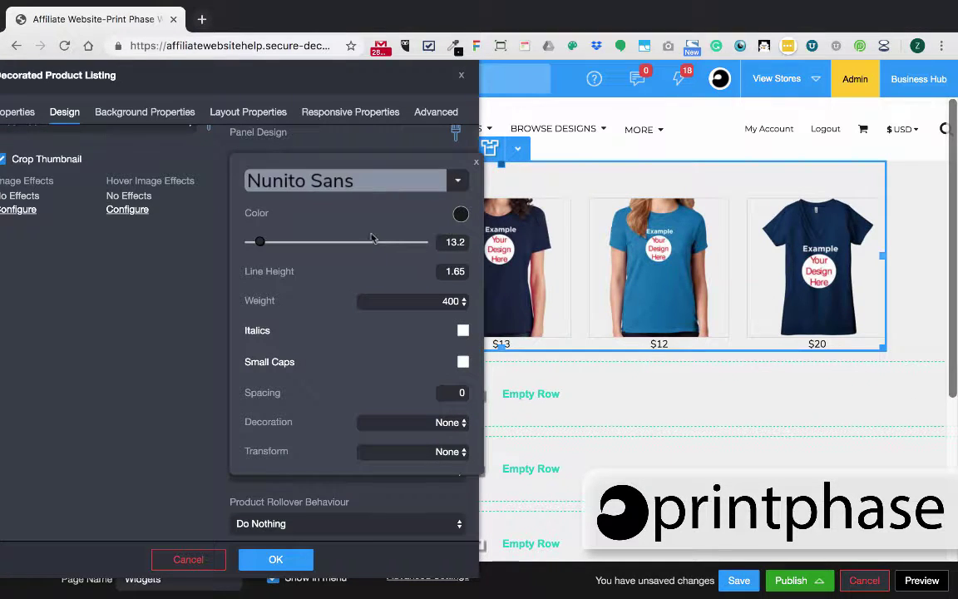
drag(262, 244, 270, 245)
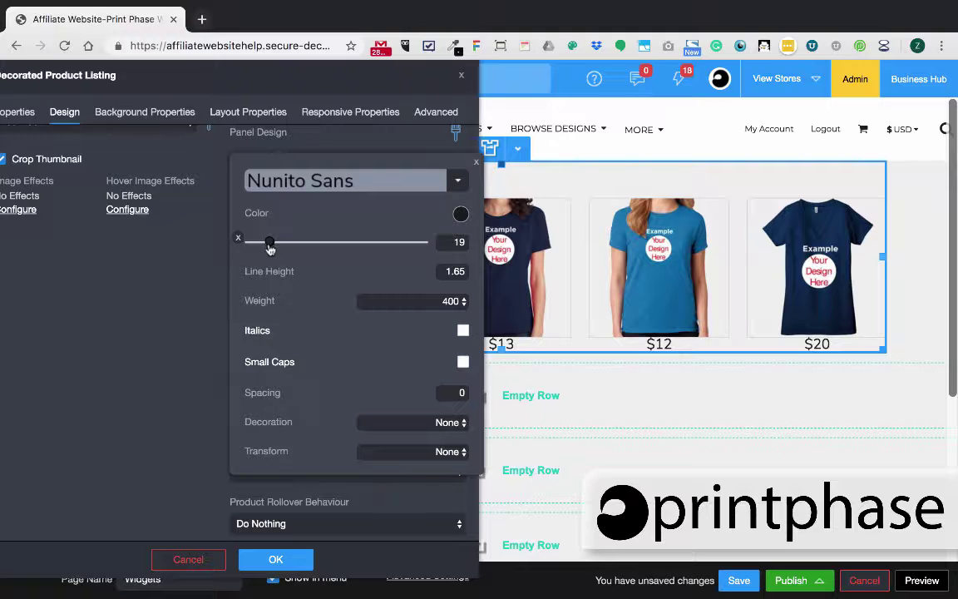
click(375, 301)
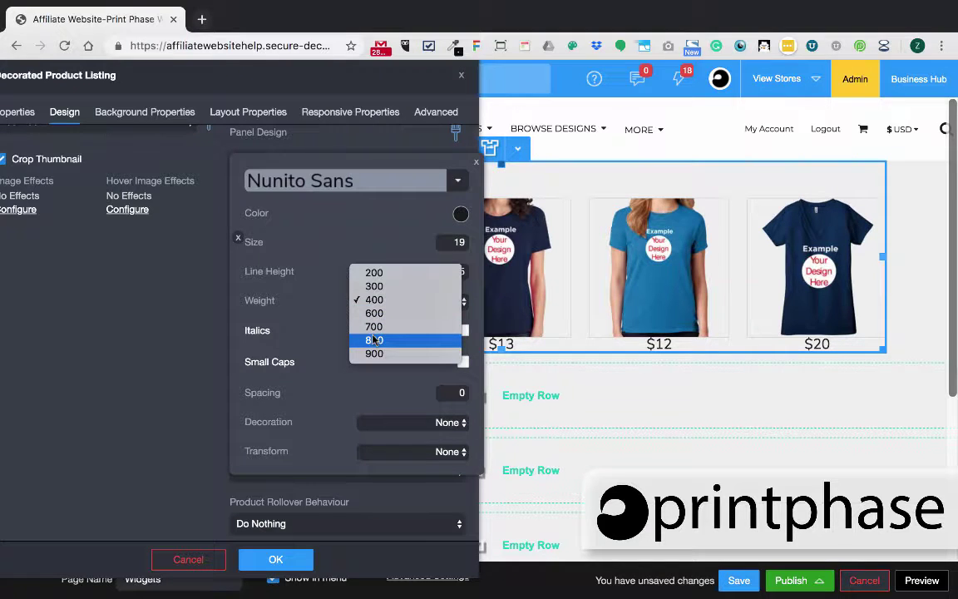
click(374, 340)
mouse_move(285, 394)
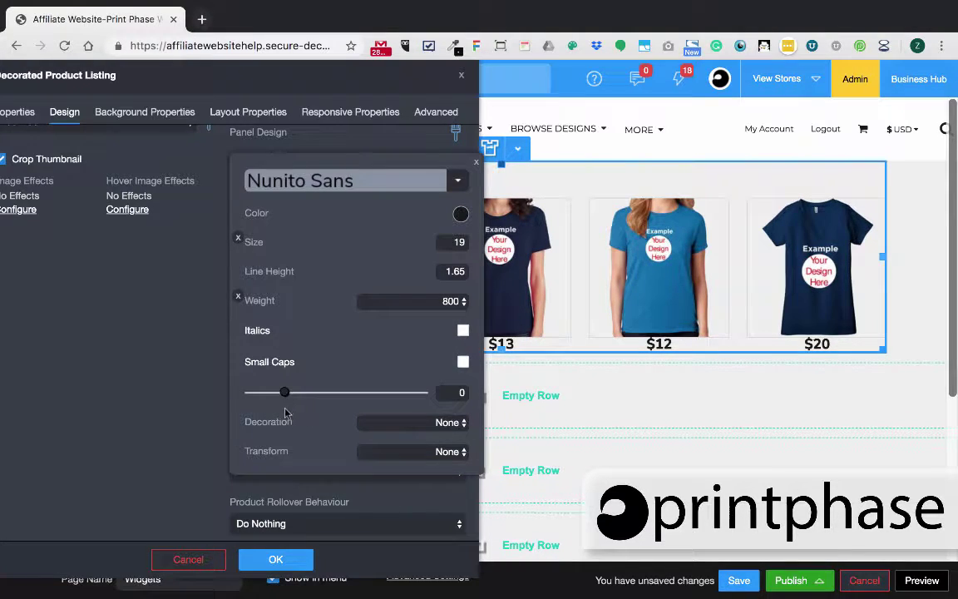
mouse_move(277, 271)
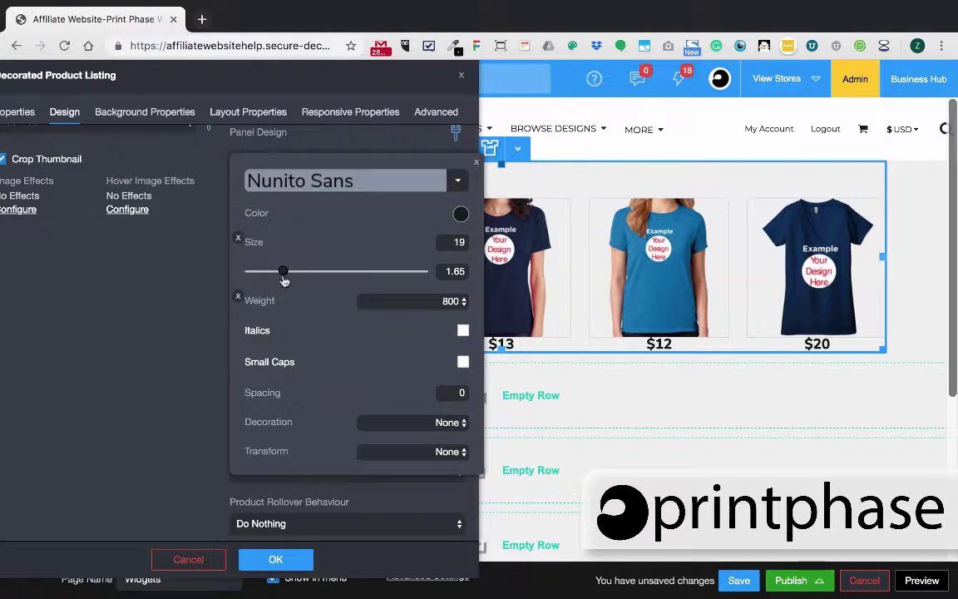
drag(283, 273, 289, 276)
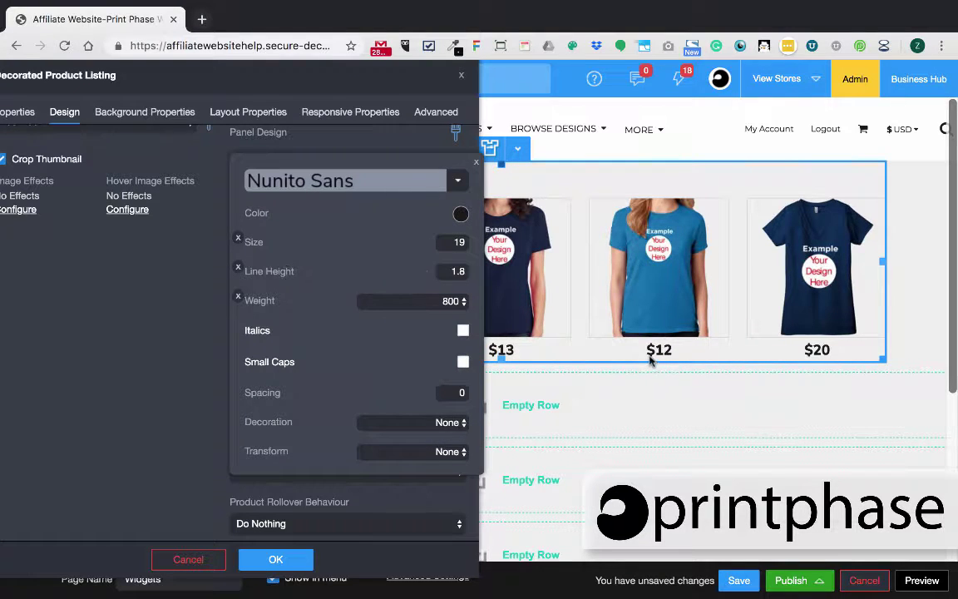
Step: Color the product price text red (RGB 255, 0, 0) and close its text settings
click(461, 214)
click(183, 297)
drag(195, 286, 210, 279)
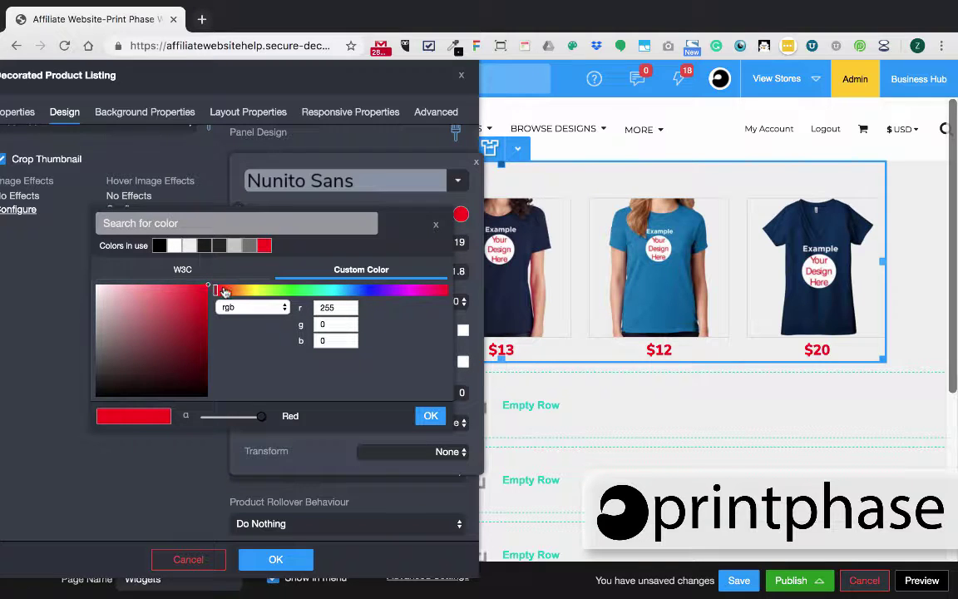
click(431, 416)
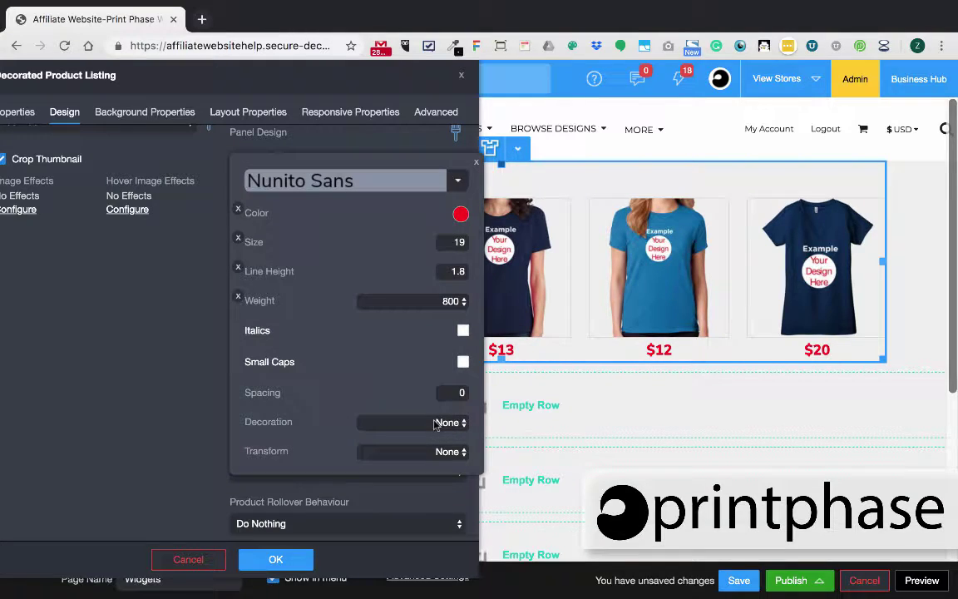
click(154, 434)
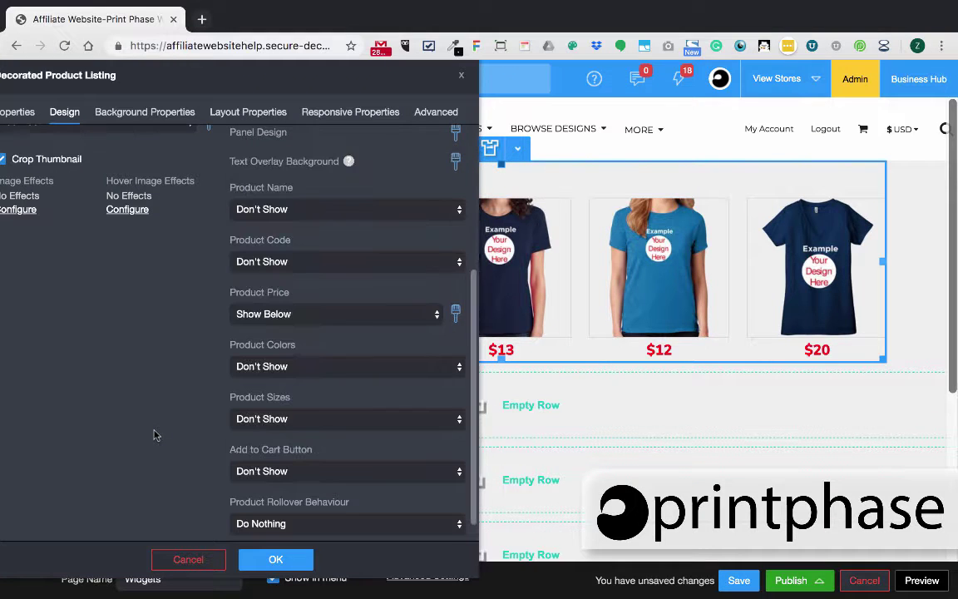
Step: Set Product Sizes to Show Below and Product Colors to Show on Image on Rollover
click(312, 420)
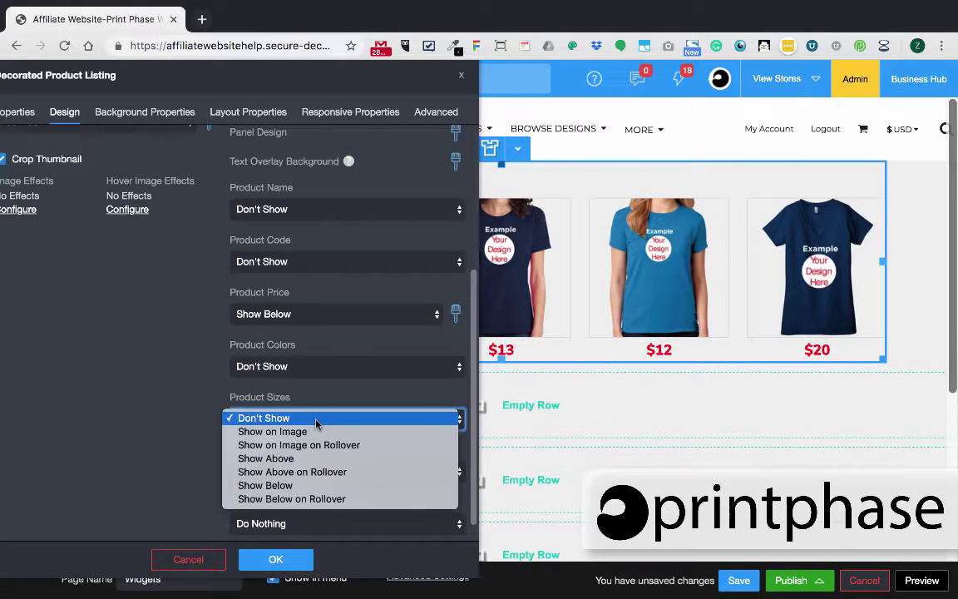
click(304, 486)
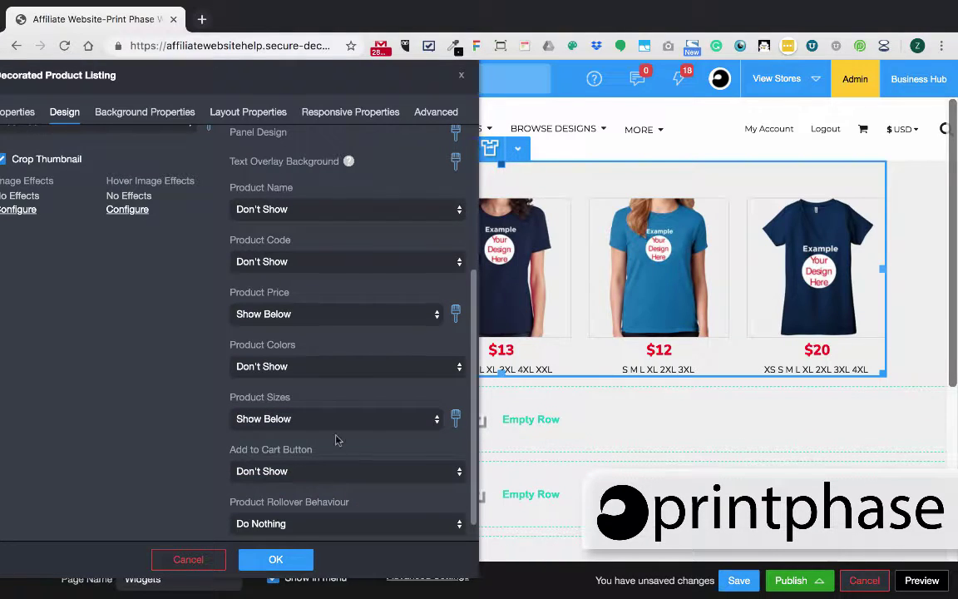
click(368, 379)
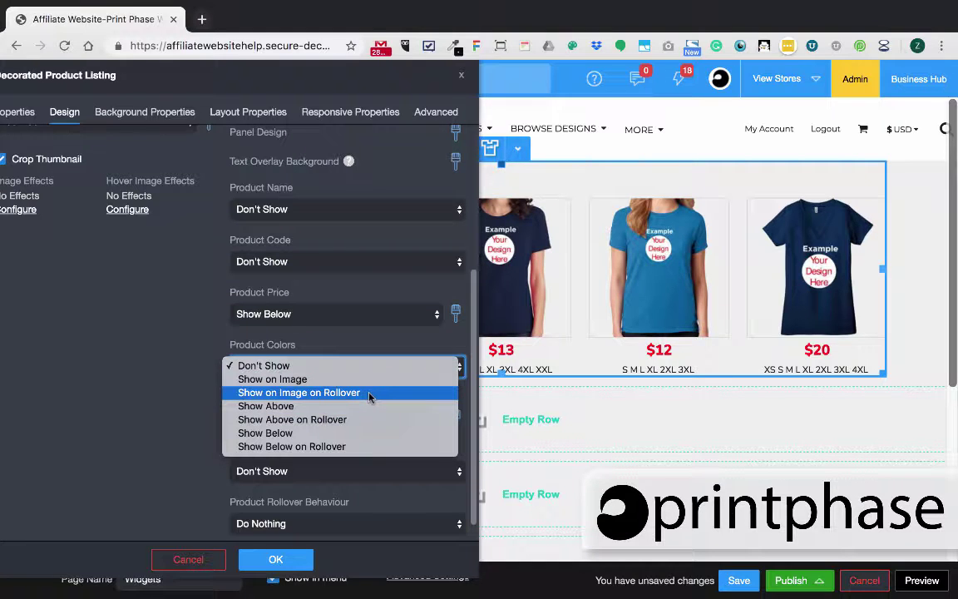
click(369, 393)
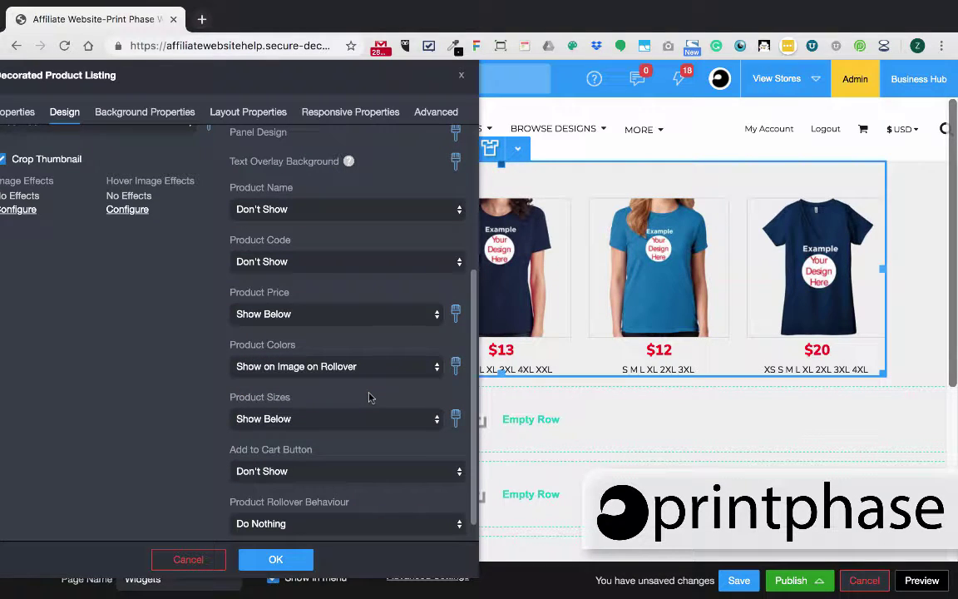
Step: Set the Product Rollover Behaviour to Show Design and apply the listing's settings
scroll(370, 397, down, 1)
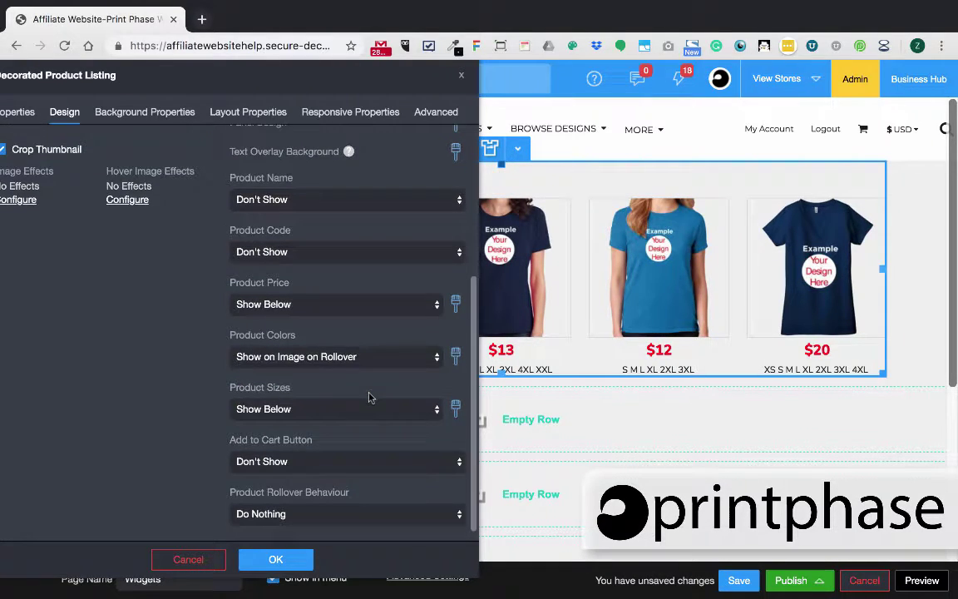
click(334, 515)
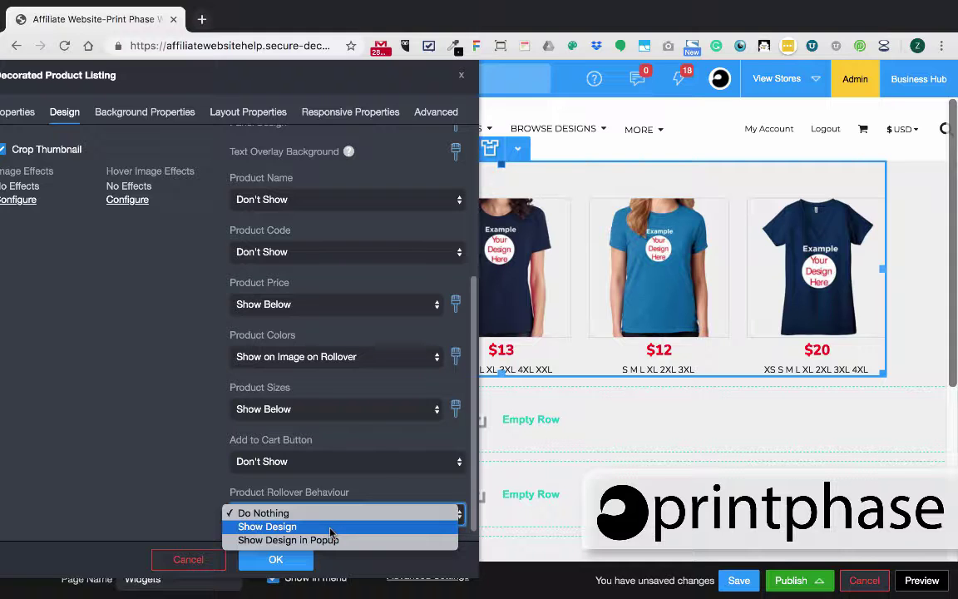
click(330, 528)
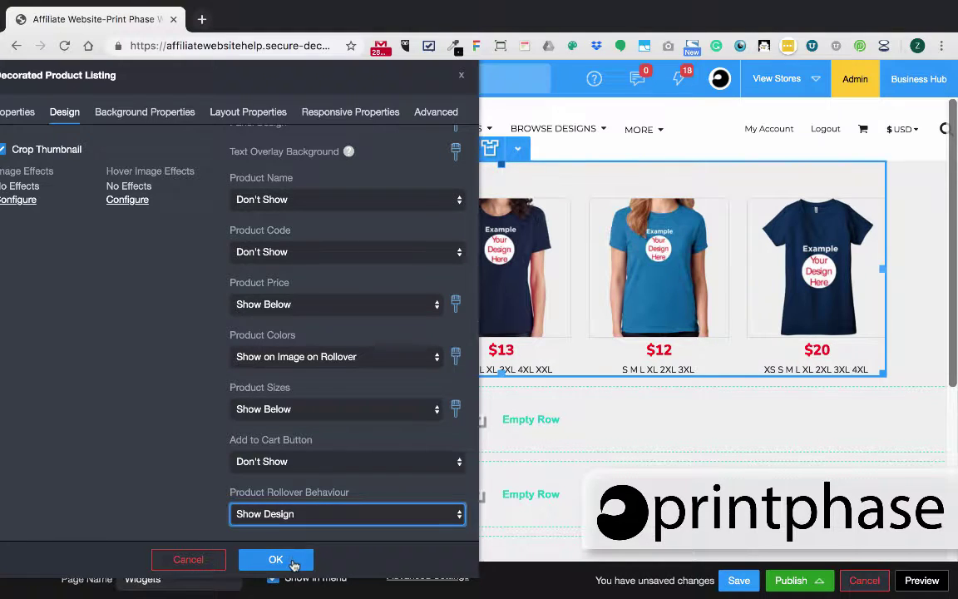
click(275, 560)
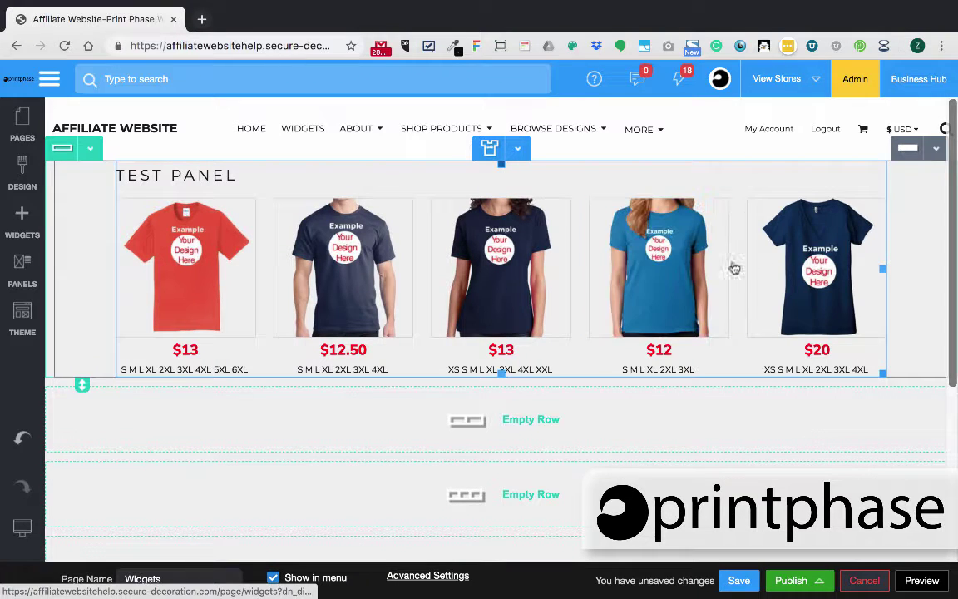
mouse_move(805, 267)
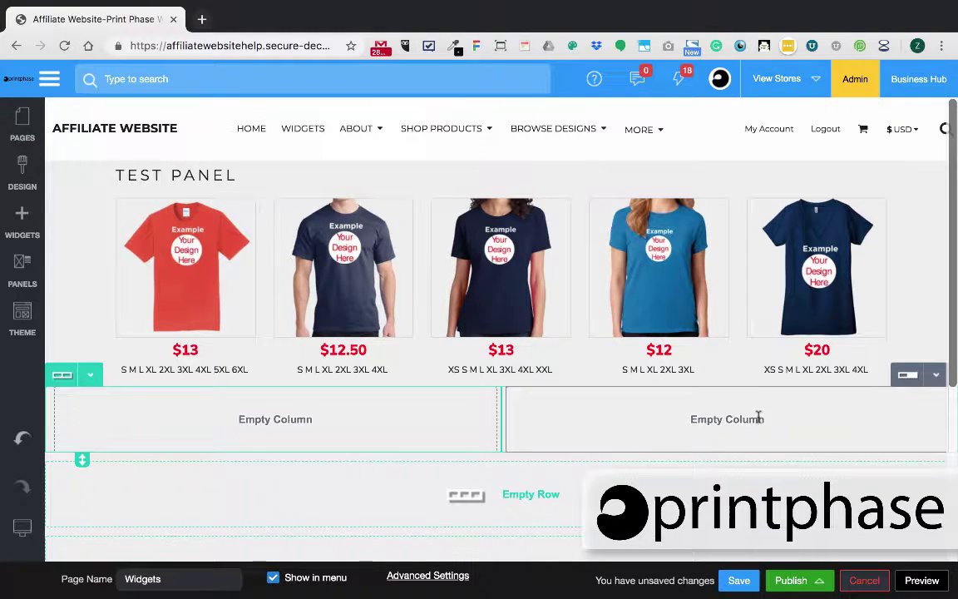
Step: Give the listing's panel design a gray background (RGB 113, 113, 113) and a thin border, and apply the settings
click(736, 345)
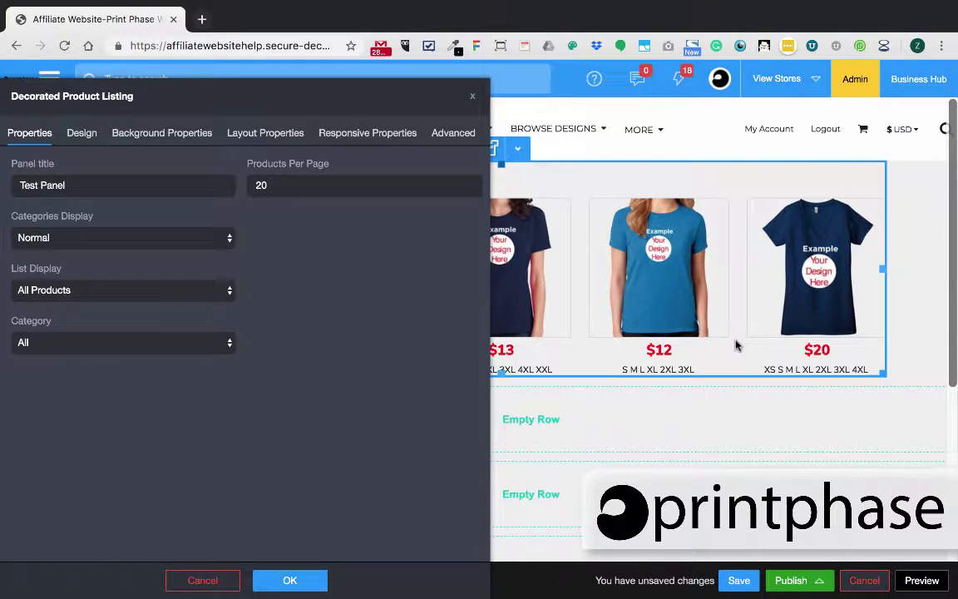
click(81, 133)
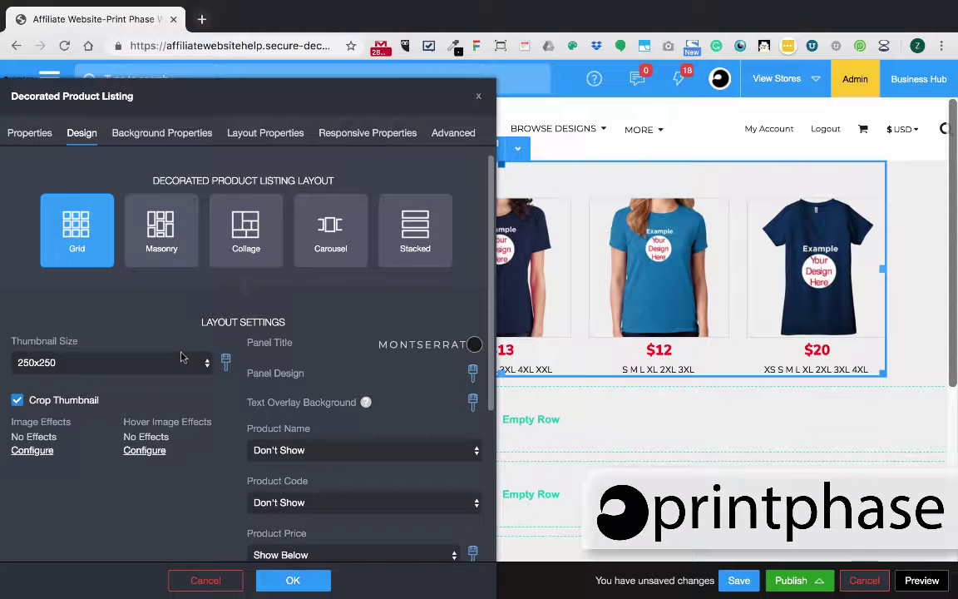
scroll(311, 415, down, 1)
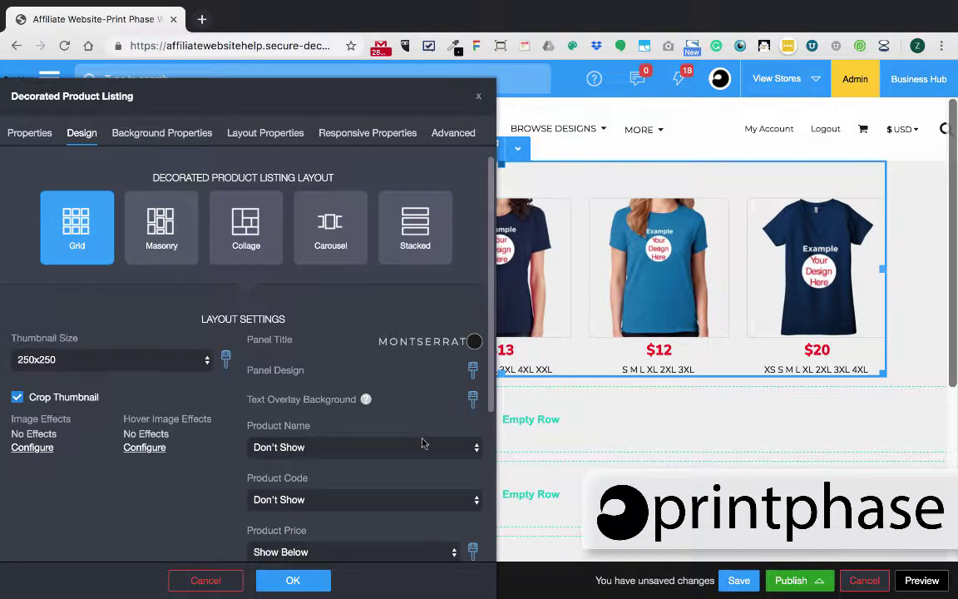
click(474, 369)
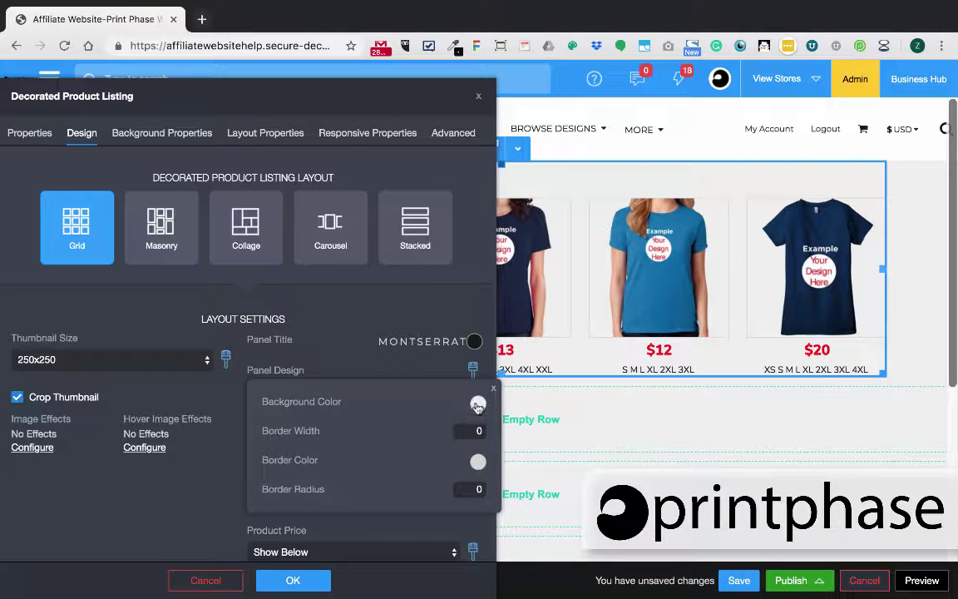
click(479, 405)
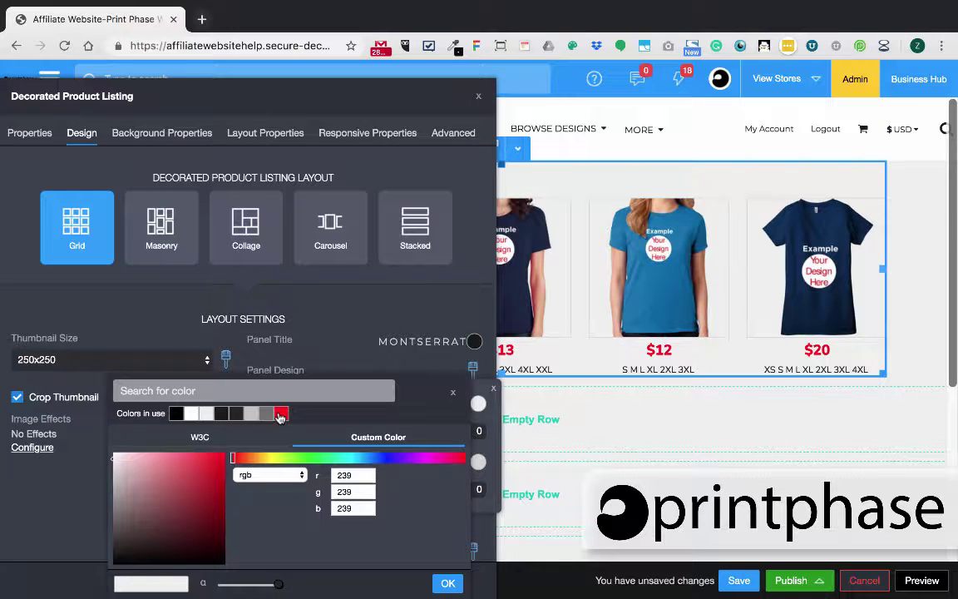
click(177, 415)
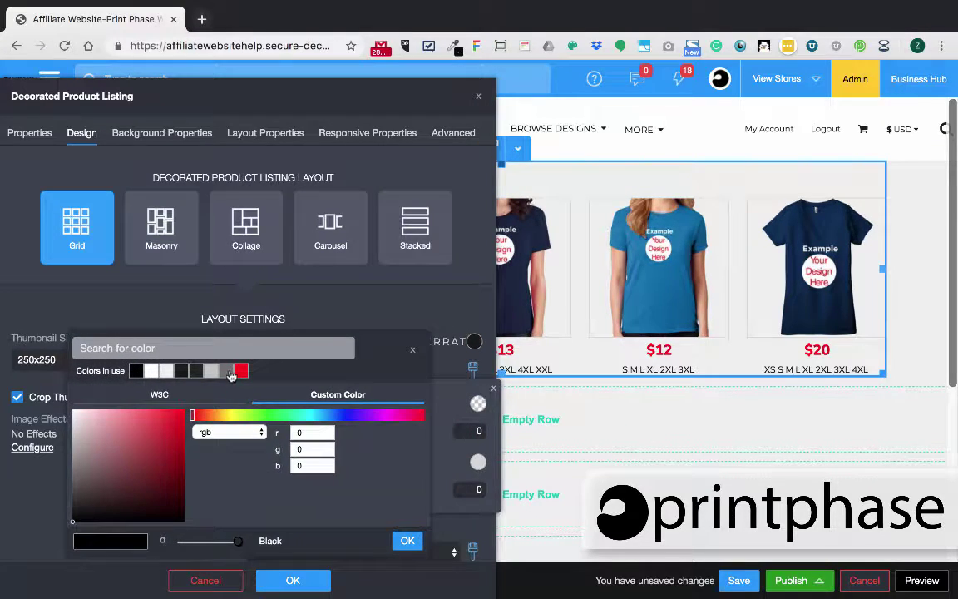
click(230, 372)
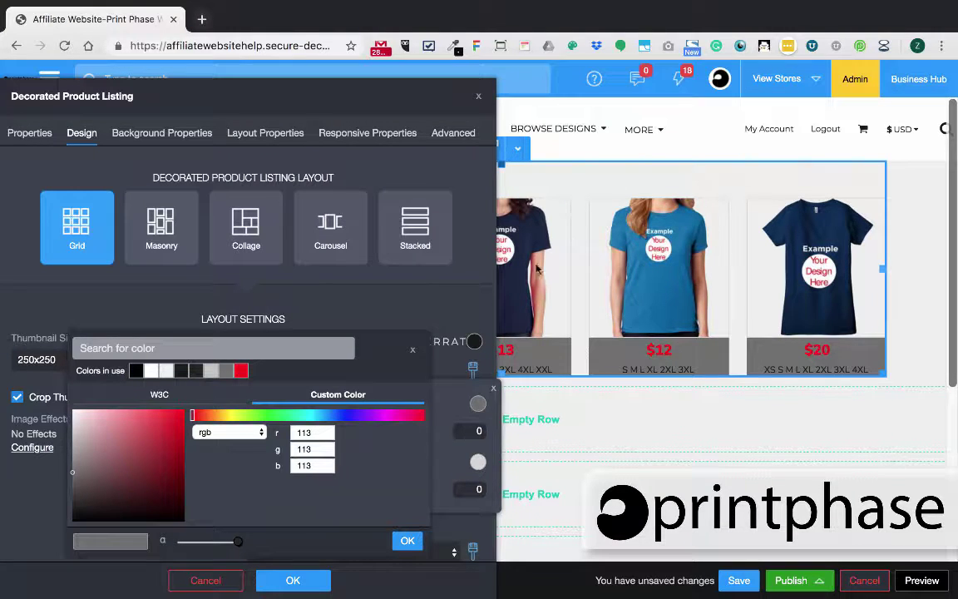
click(407, 540)
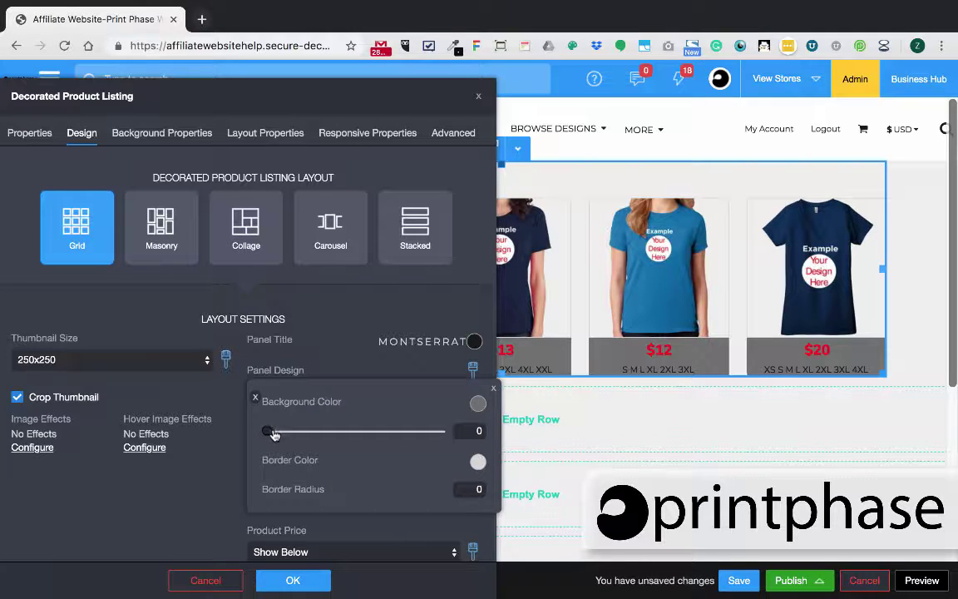
drag(269, 432, 283, 434)
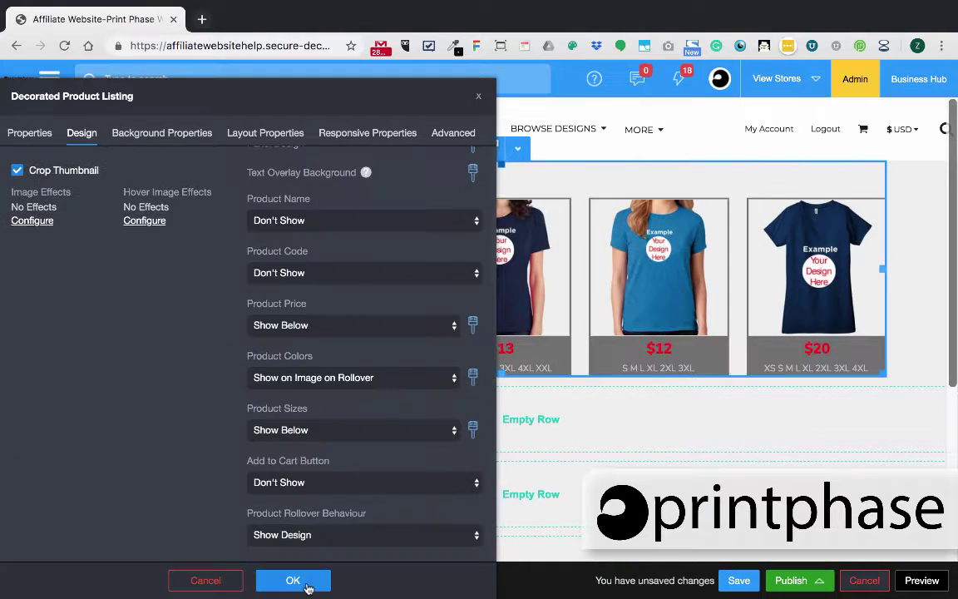
click(307, 586)
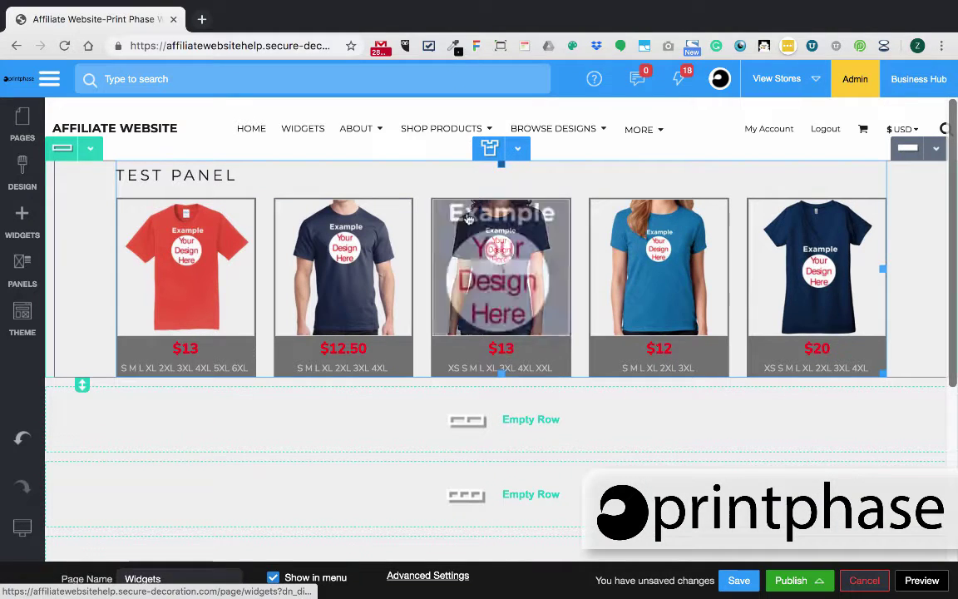
Step: Add a Decorated Product Categories widget to the first column of the empty two-column row, keeping its category at All
click(25, 217)
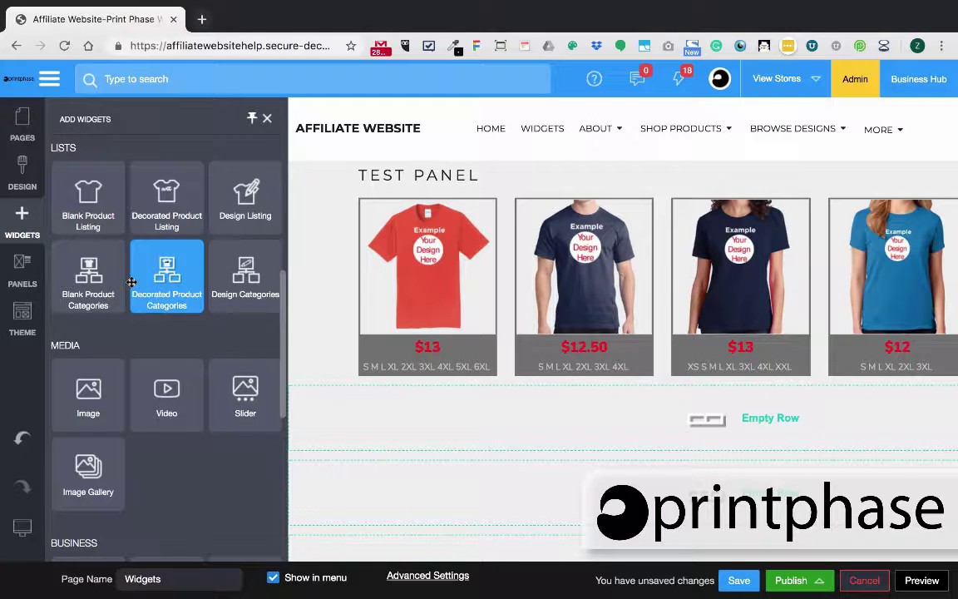
drag(132, 283, 304, 418)
scroll(304, 417, down, 1)
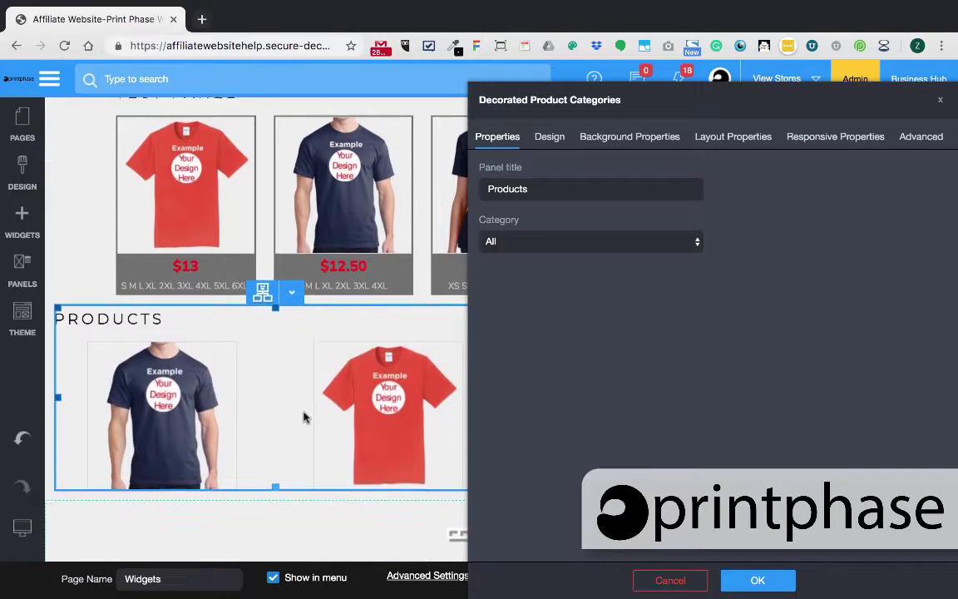
click(610, 240)
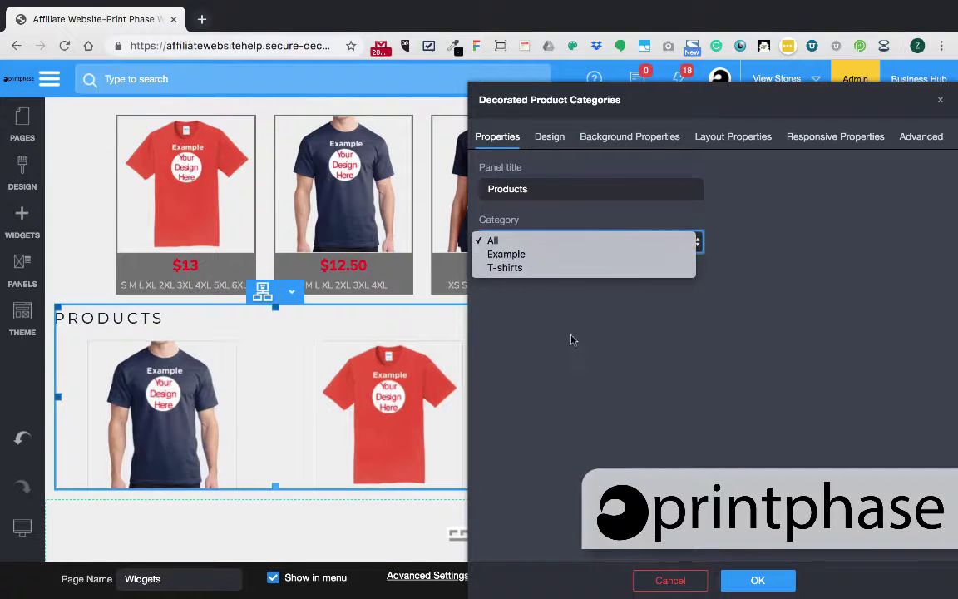
click(765, 206)
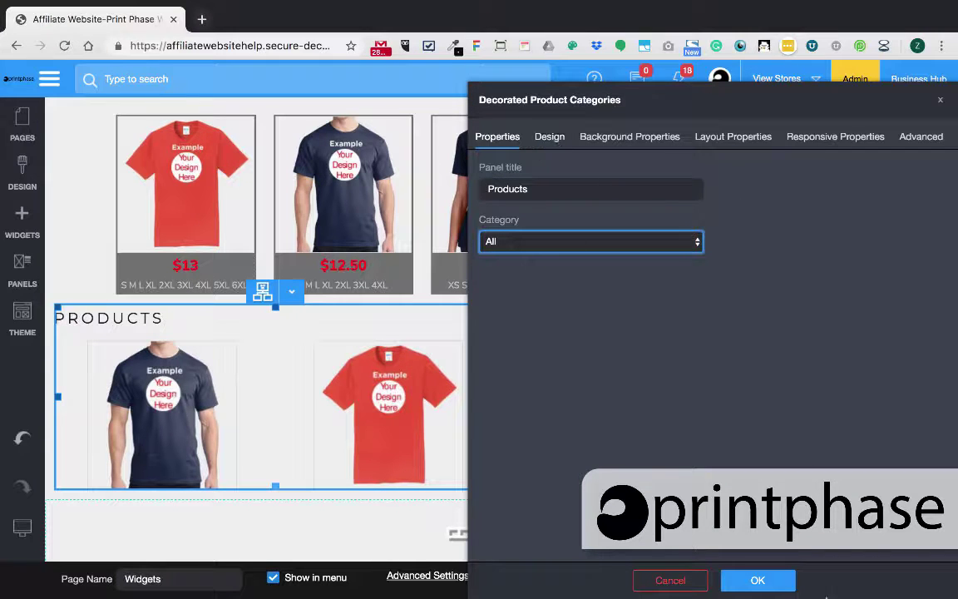
click(732, 580)
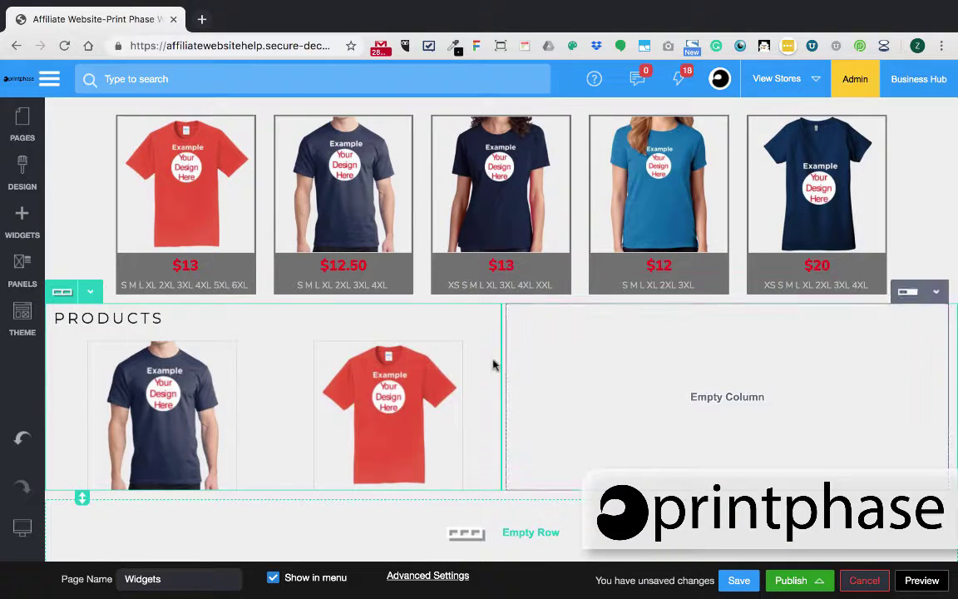
Step: Narrow the column holding the categories widget and move the Test Panel product listing into the wide empty column beside it
drag(501, 336, 166, 312)
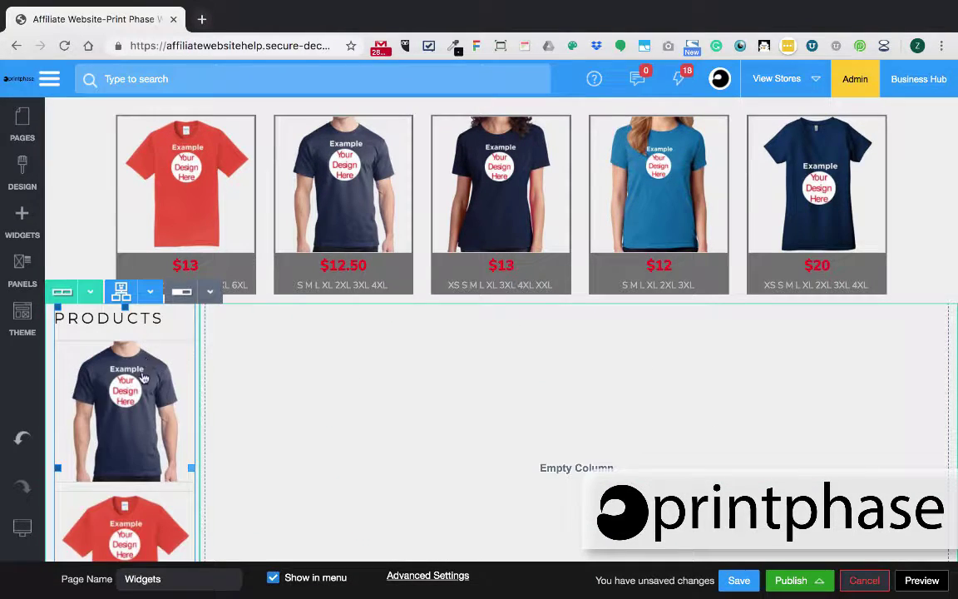
scroll(275, 127, up, 1)
click(515, 152)
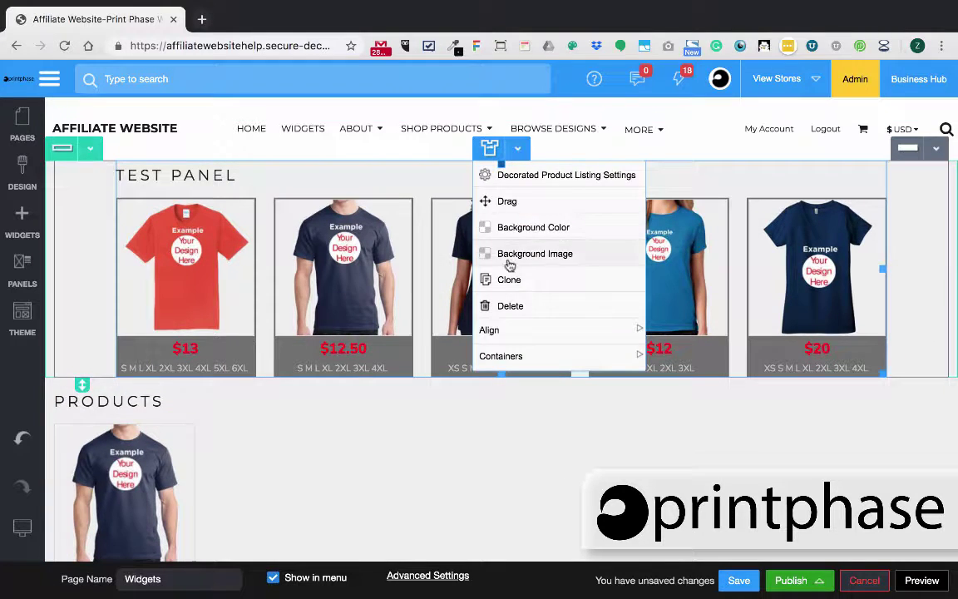
drag(510, 198, 498, 486)
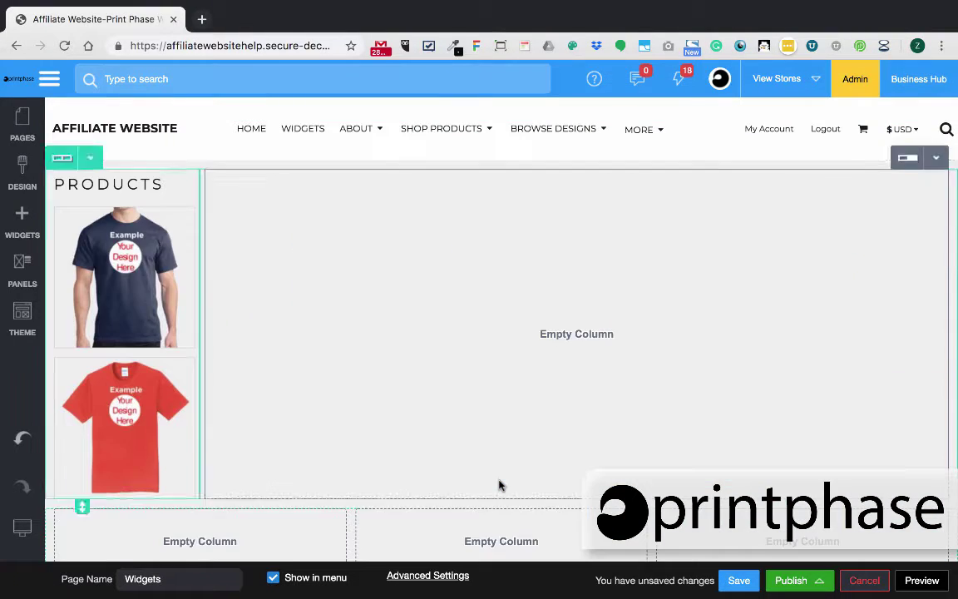
scroll(424, 274, down, 1)
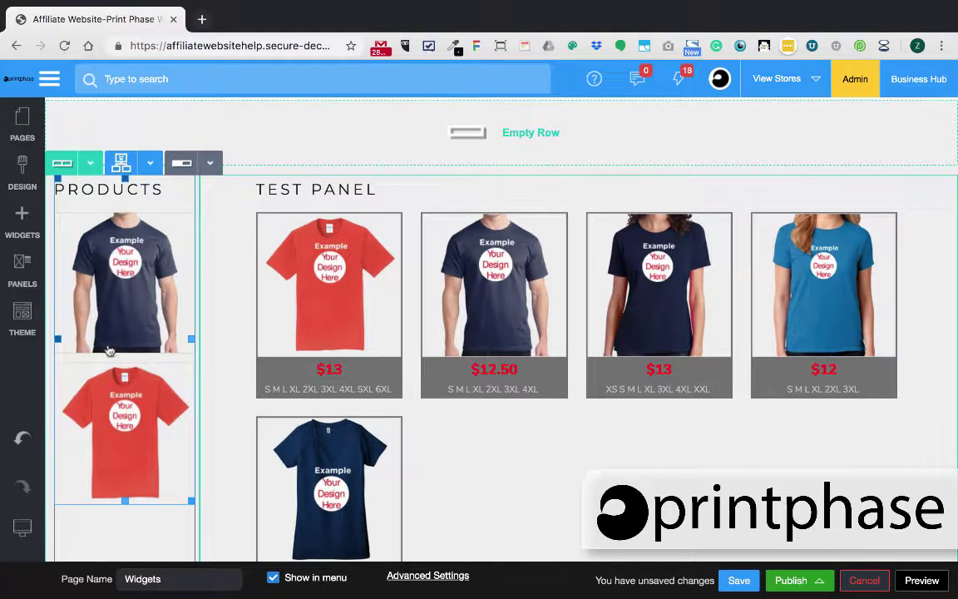
Step: Open the design settings of the Decorated Product Categories widget
double_click(106, 308)
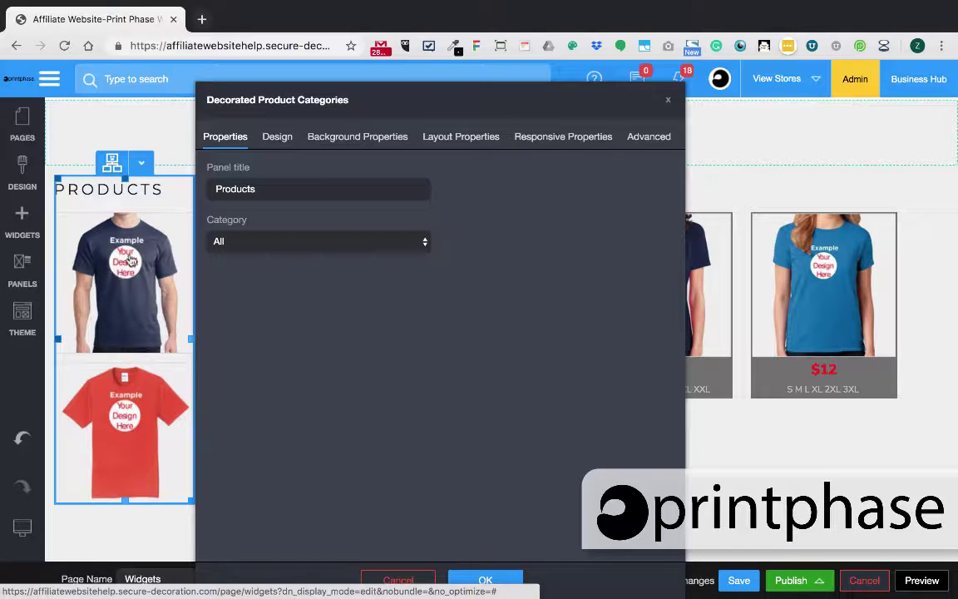
click(280, 139)
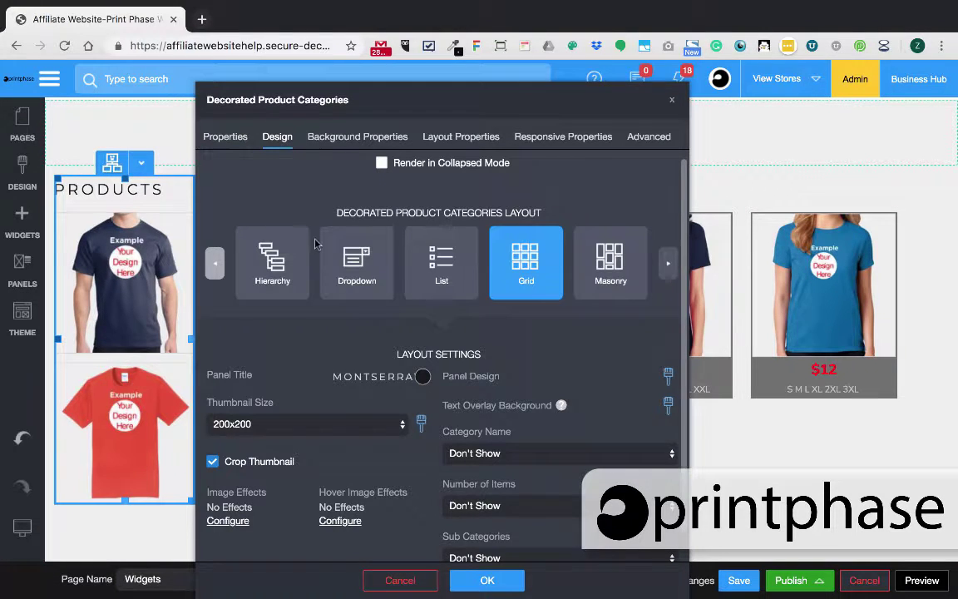
Step: Try the Hierarchy, Dropdown and List layouts for the categories widget and return to Grid
click(266, 263)
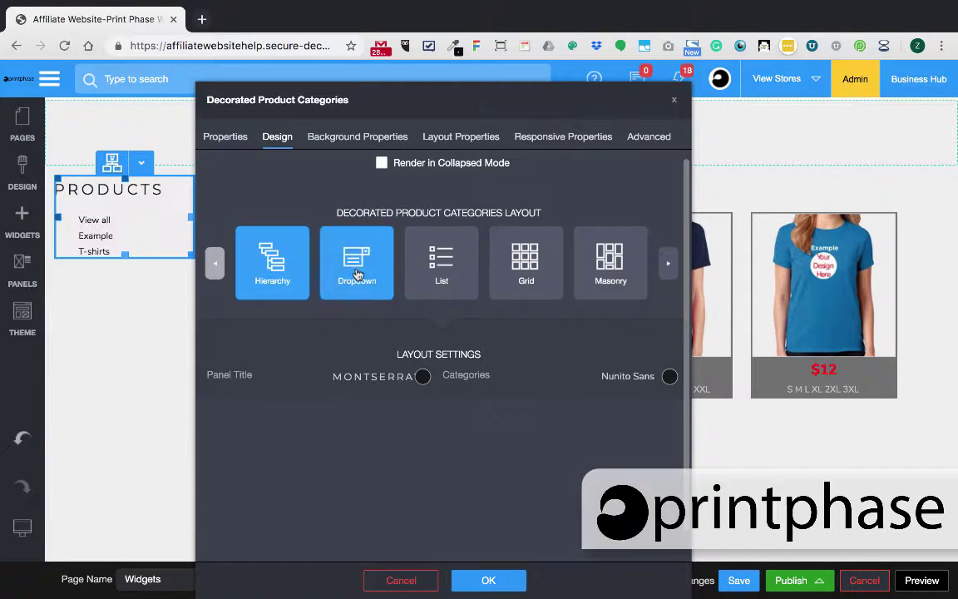
click(322, 251)
click(412, 257)
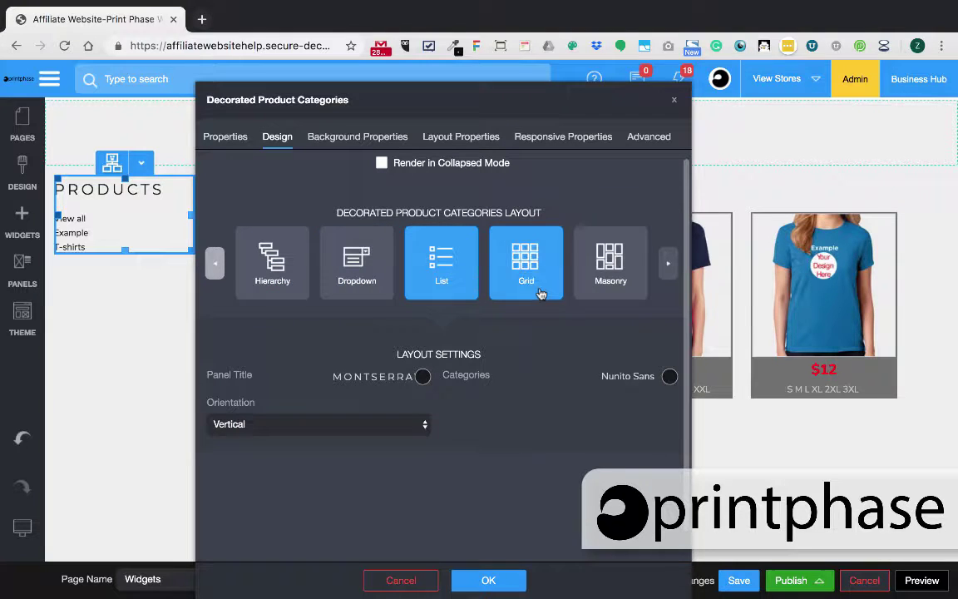
click(527, 293)
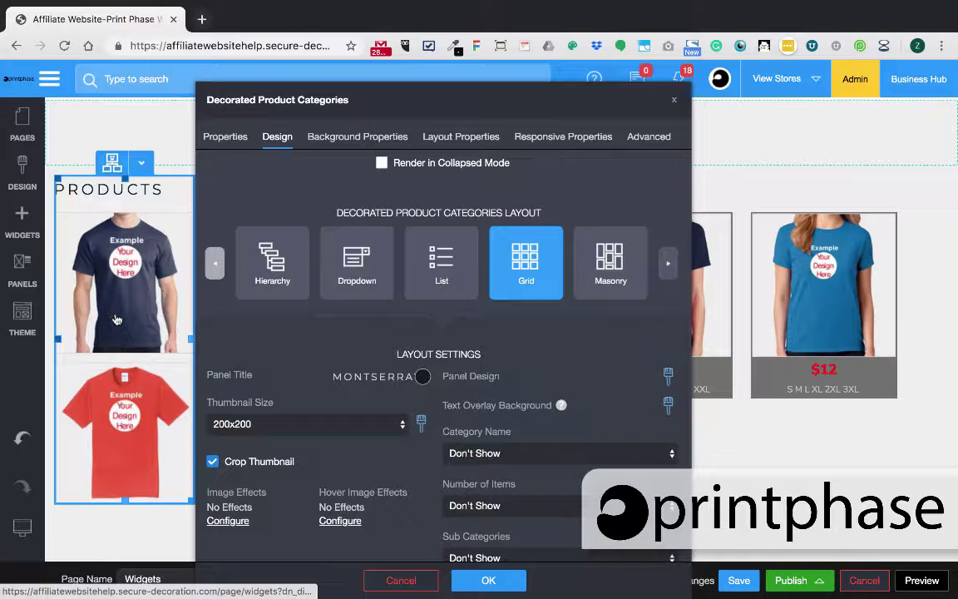
Step: Set the categories widget's thumbnail size to 175x175
scroll(116, 320, down, 3)
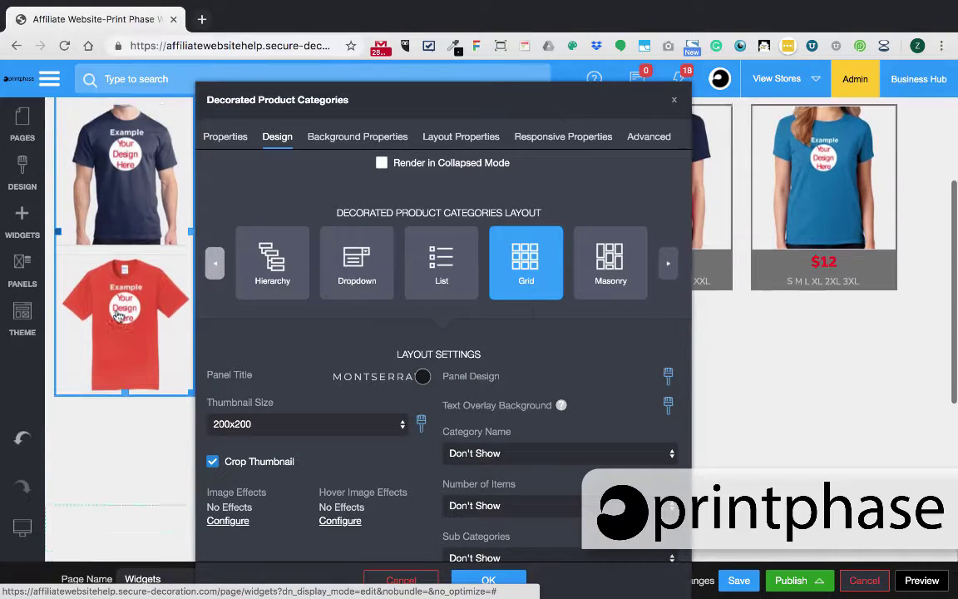
scroll(861, 333, up, 5)
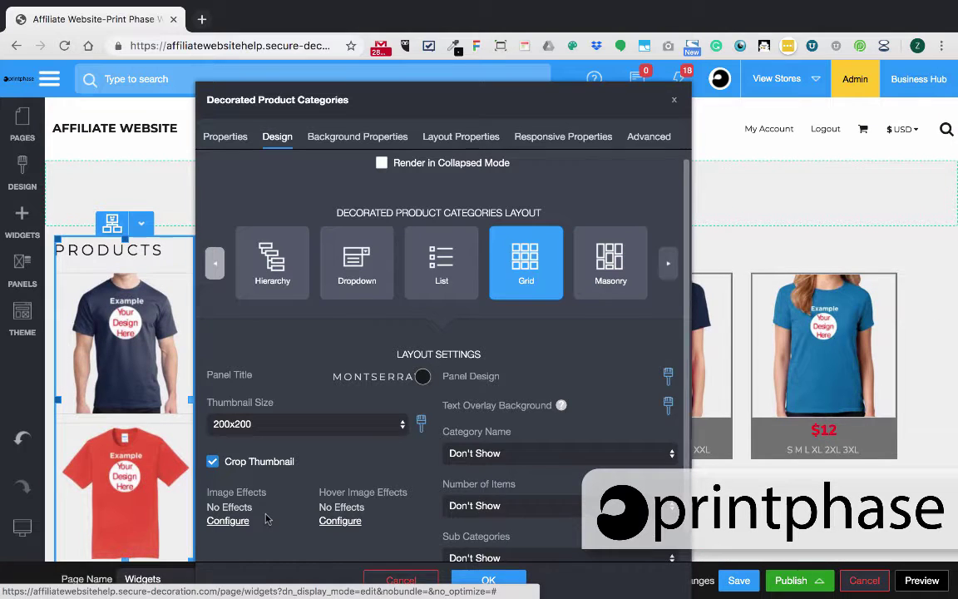
scroll(268, 497, down, 1)
click(280, 400)
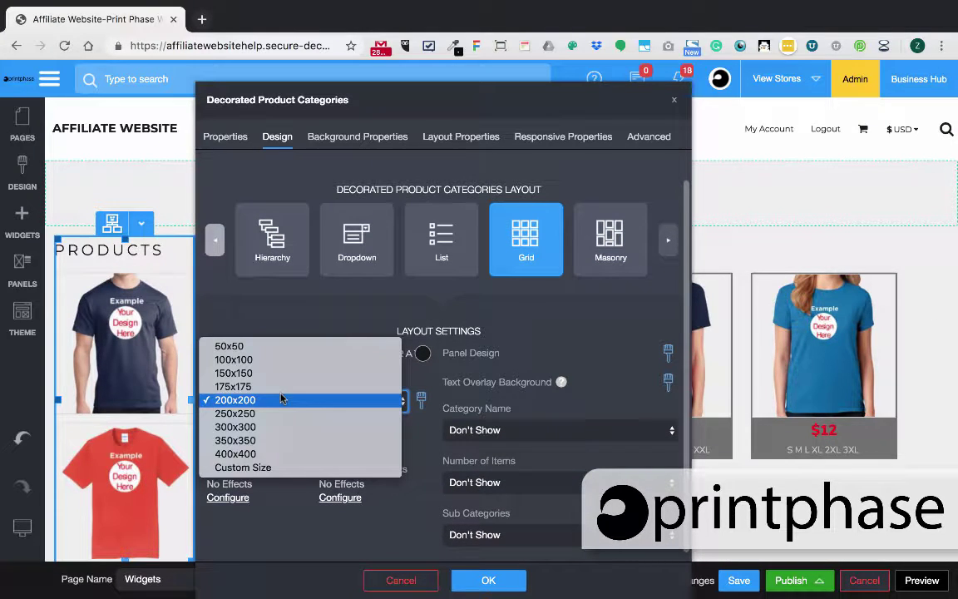
click(283, 387)
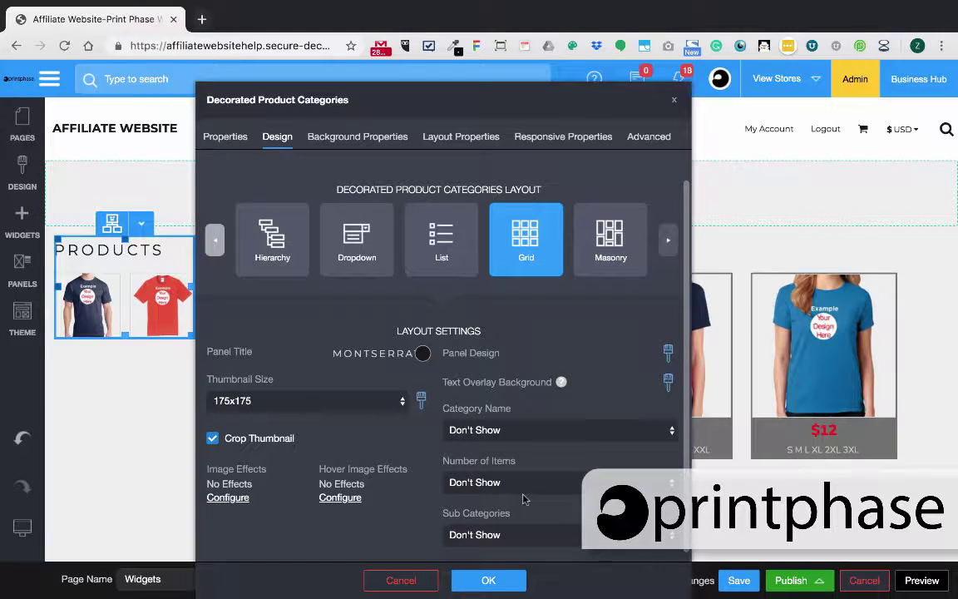
Step: Set Category Name to Show Above and Number of Items to Show Below, and apply the categories widget's settings
click(471, 428)
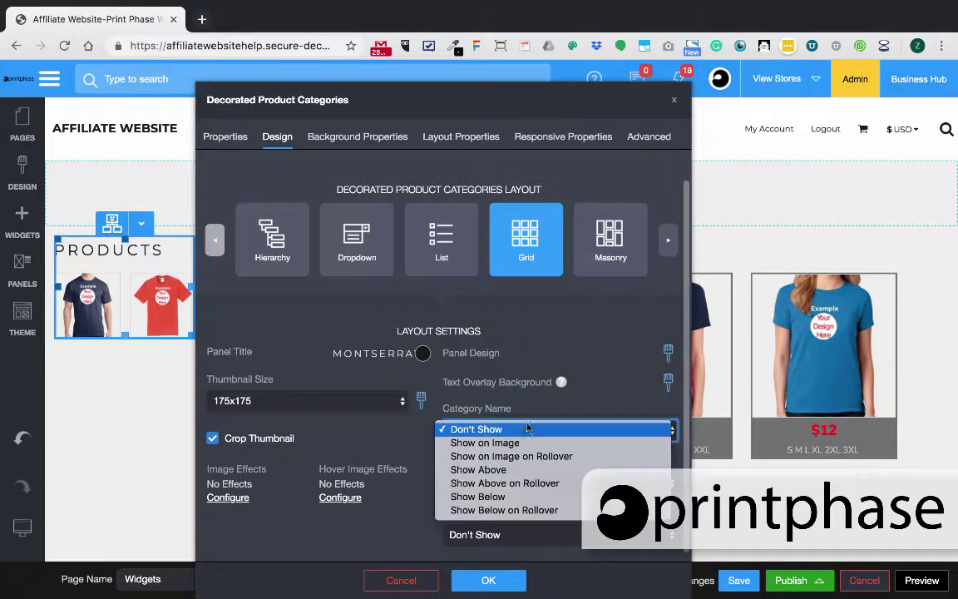
click(519, 471)
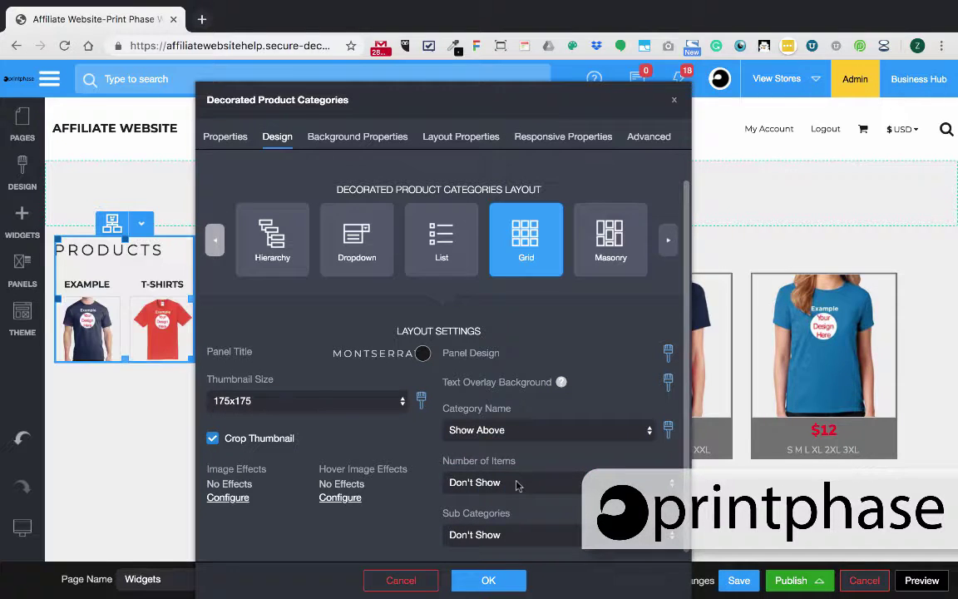
click(517, 482)
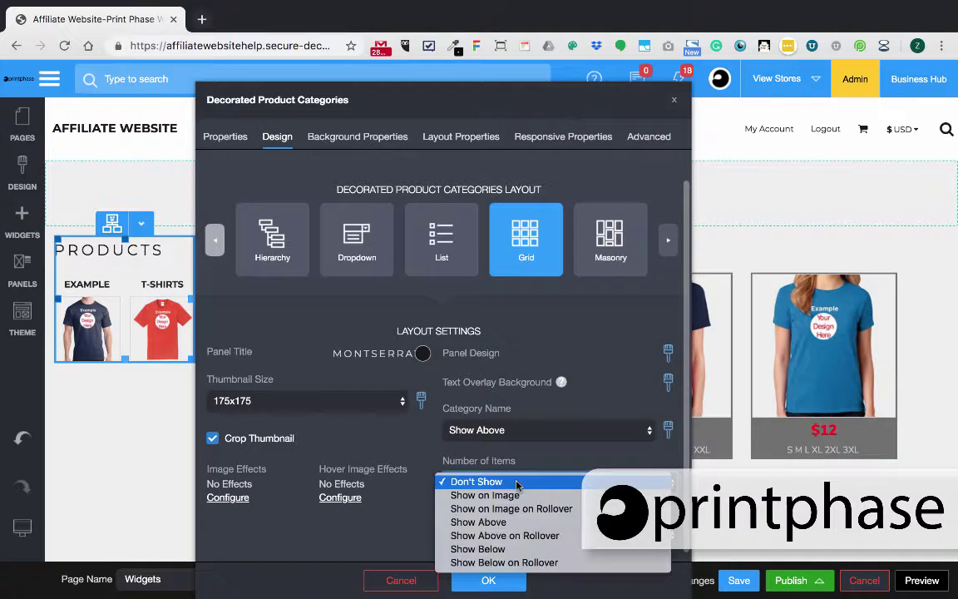
click(511, 553)
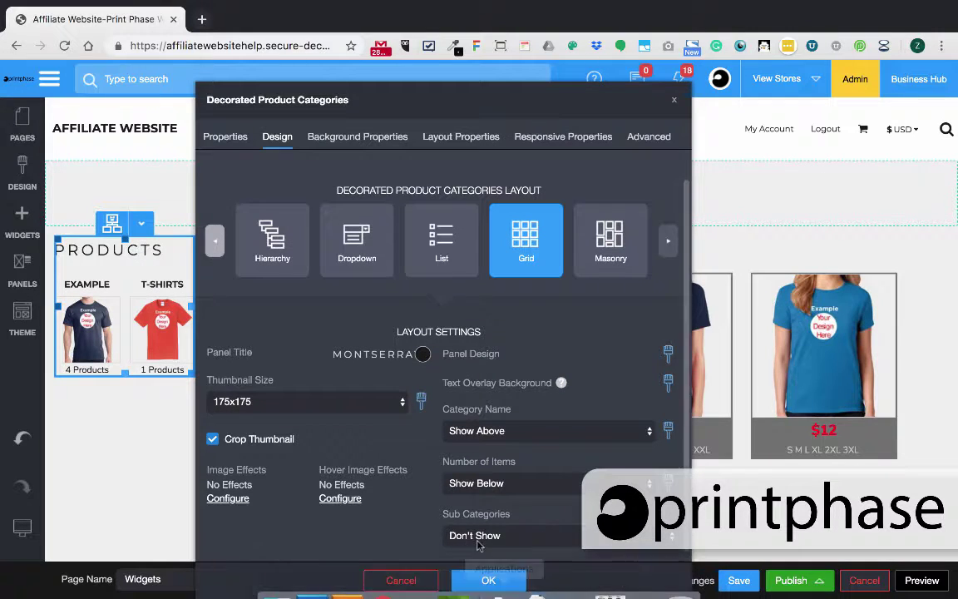
click(487, 580)
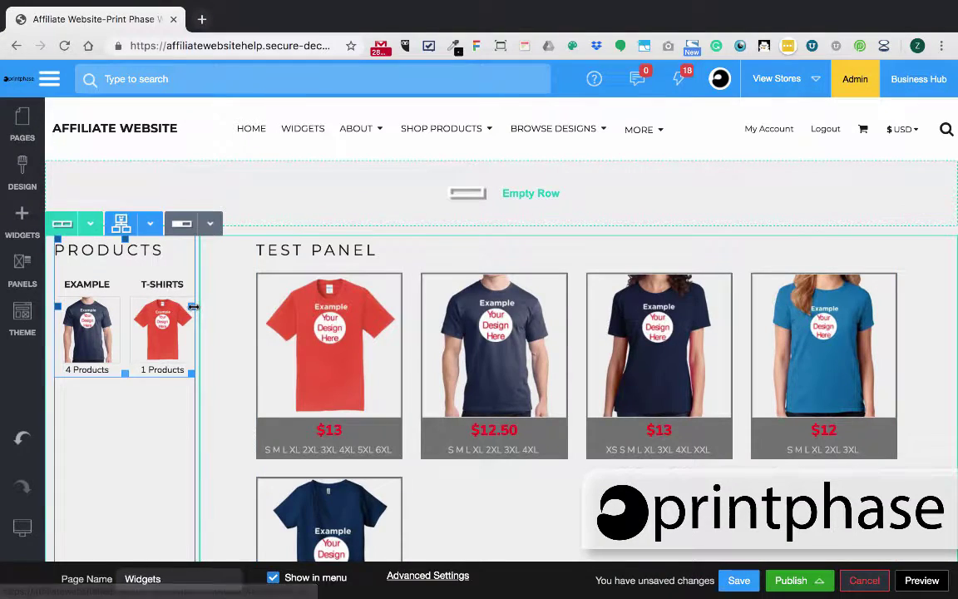
Step: Narrow the categories widget slightly within its column to stack the thumbnails vertically, and reopen its design settings
mouse_move(173, 324)
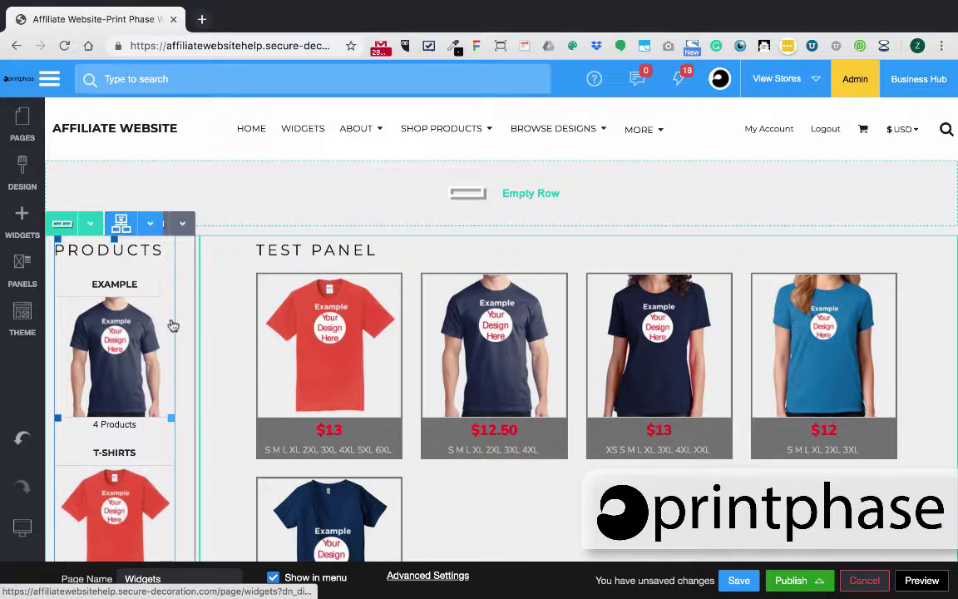
scroll(158, 349, down, 1)
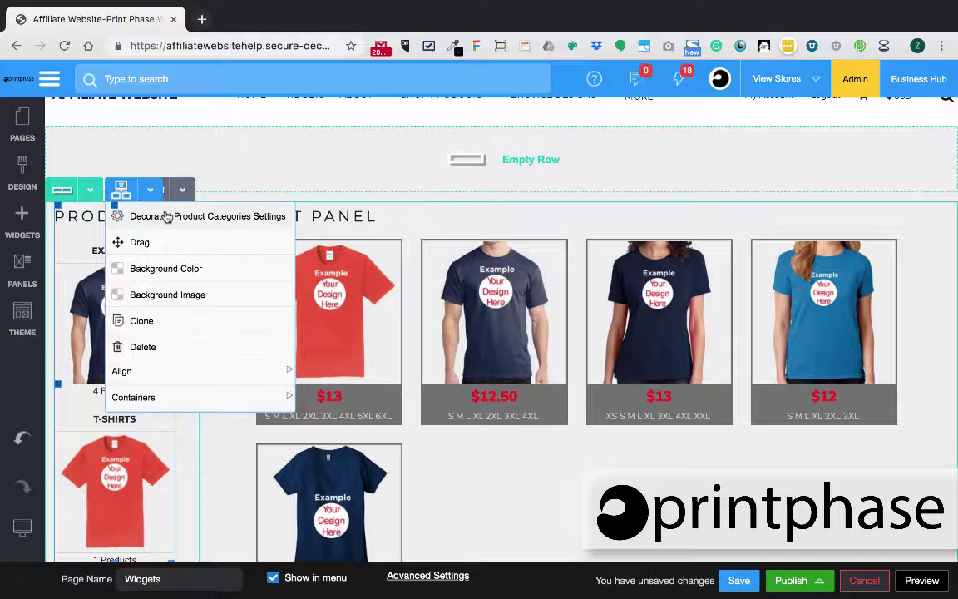
click(167, 217)
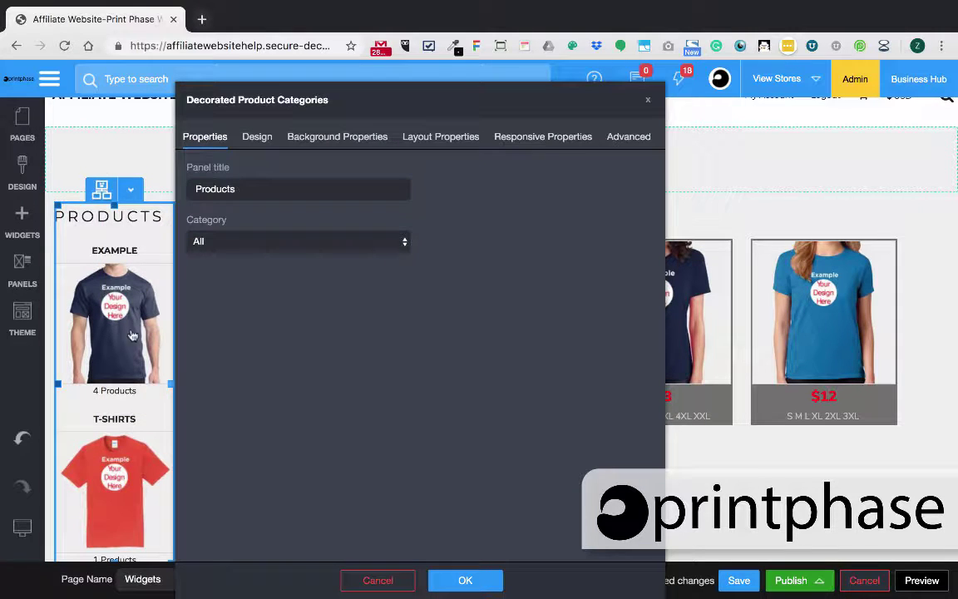
click(257, 137)
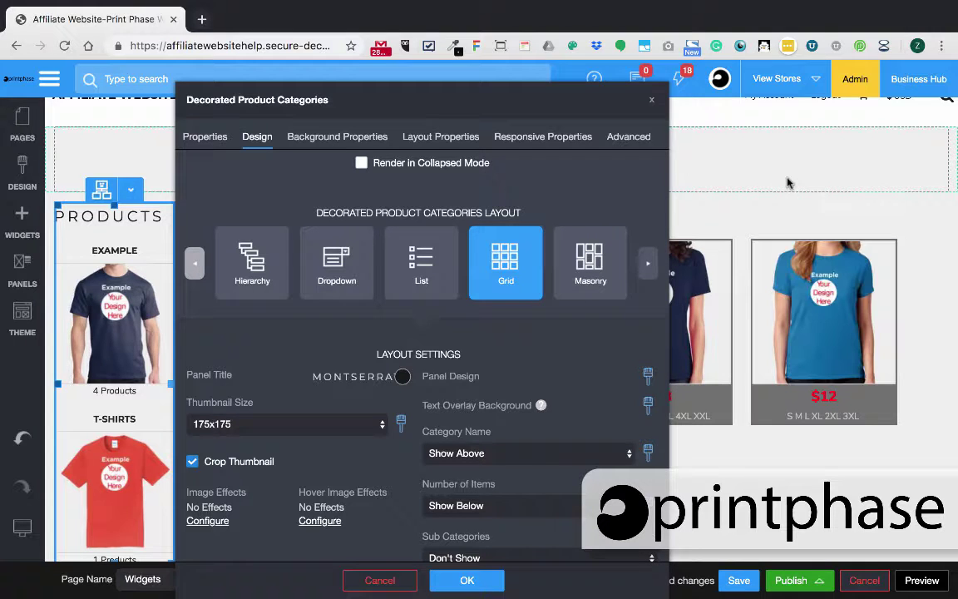